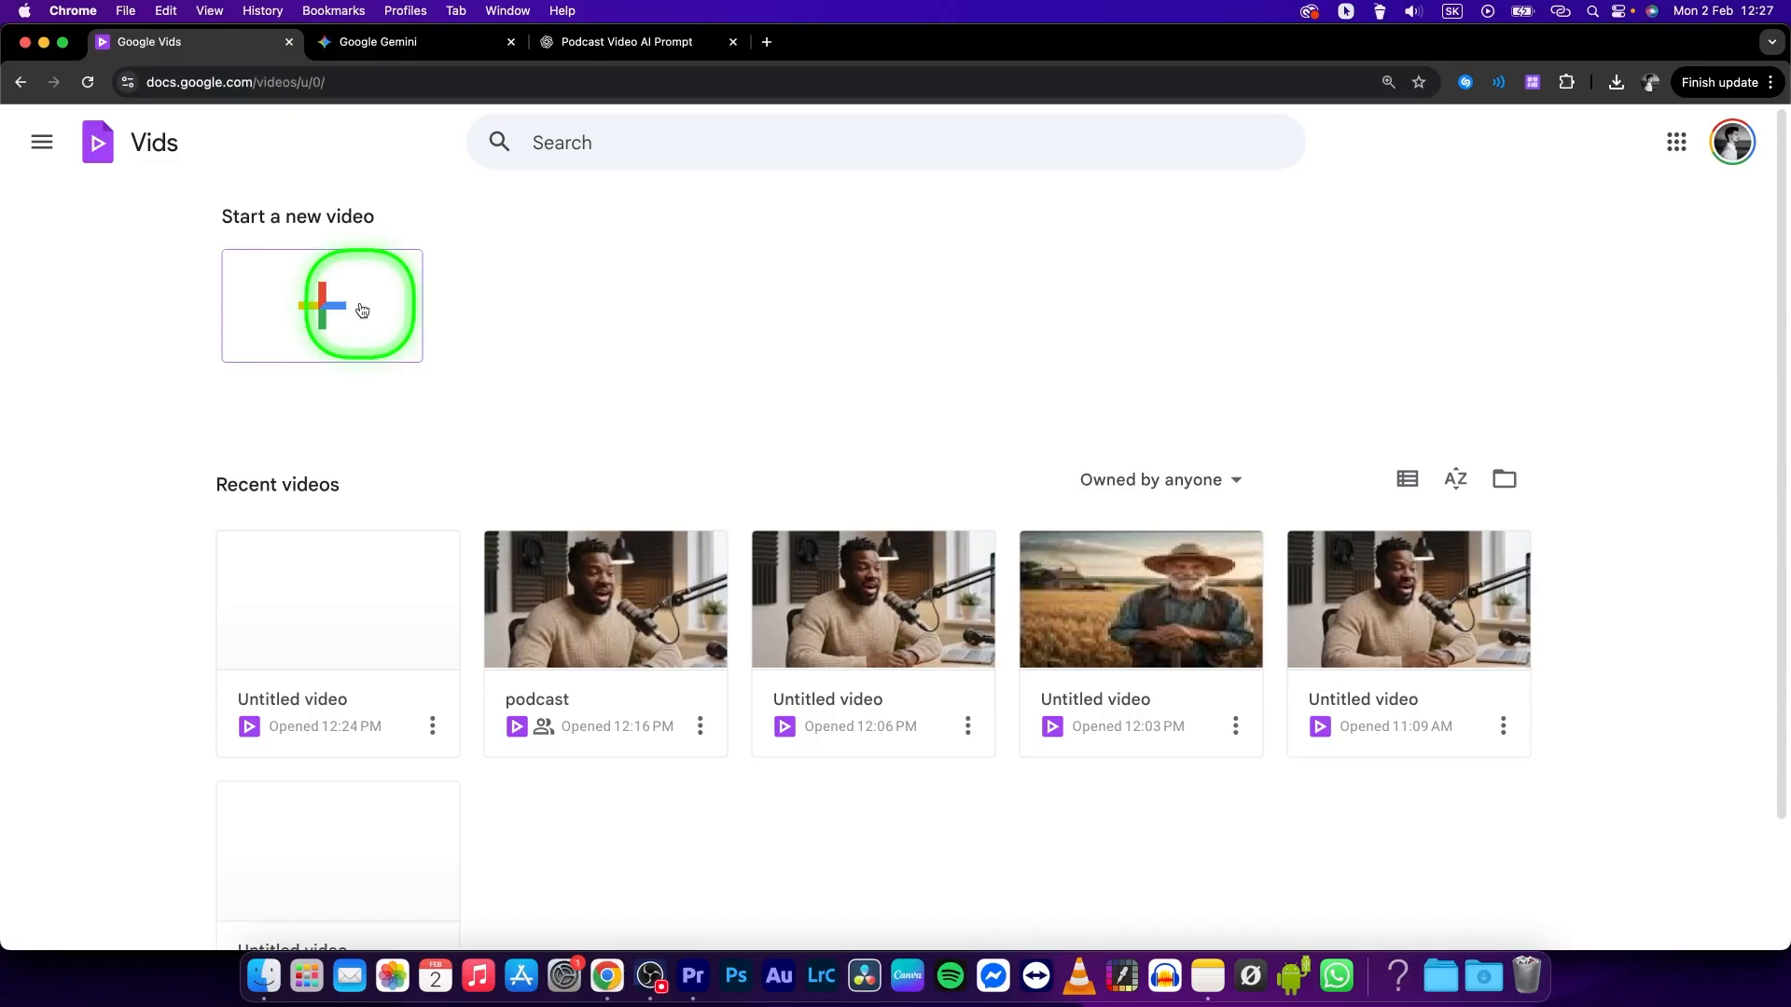
Create a new blank video in Landscape format
{"action": "left_click", "coordinate": [333, 315]}
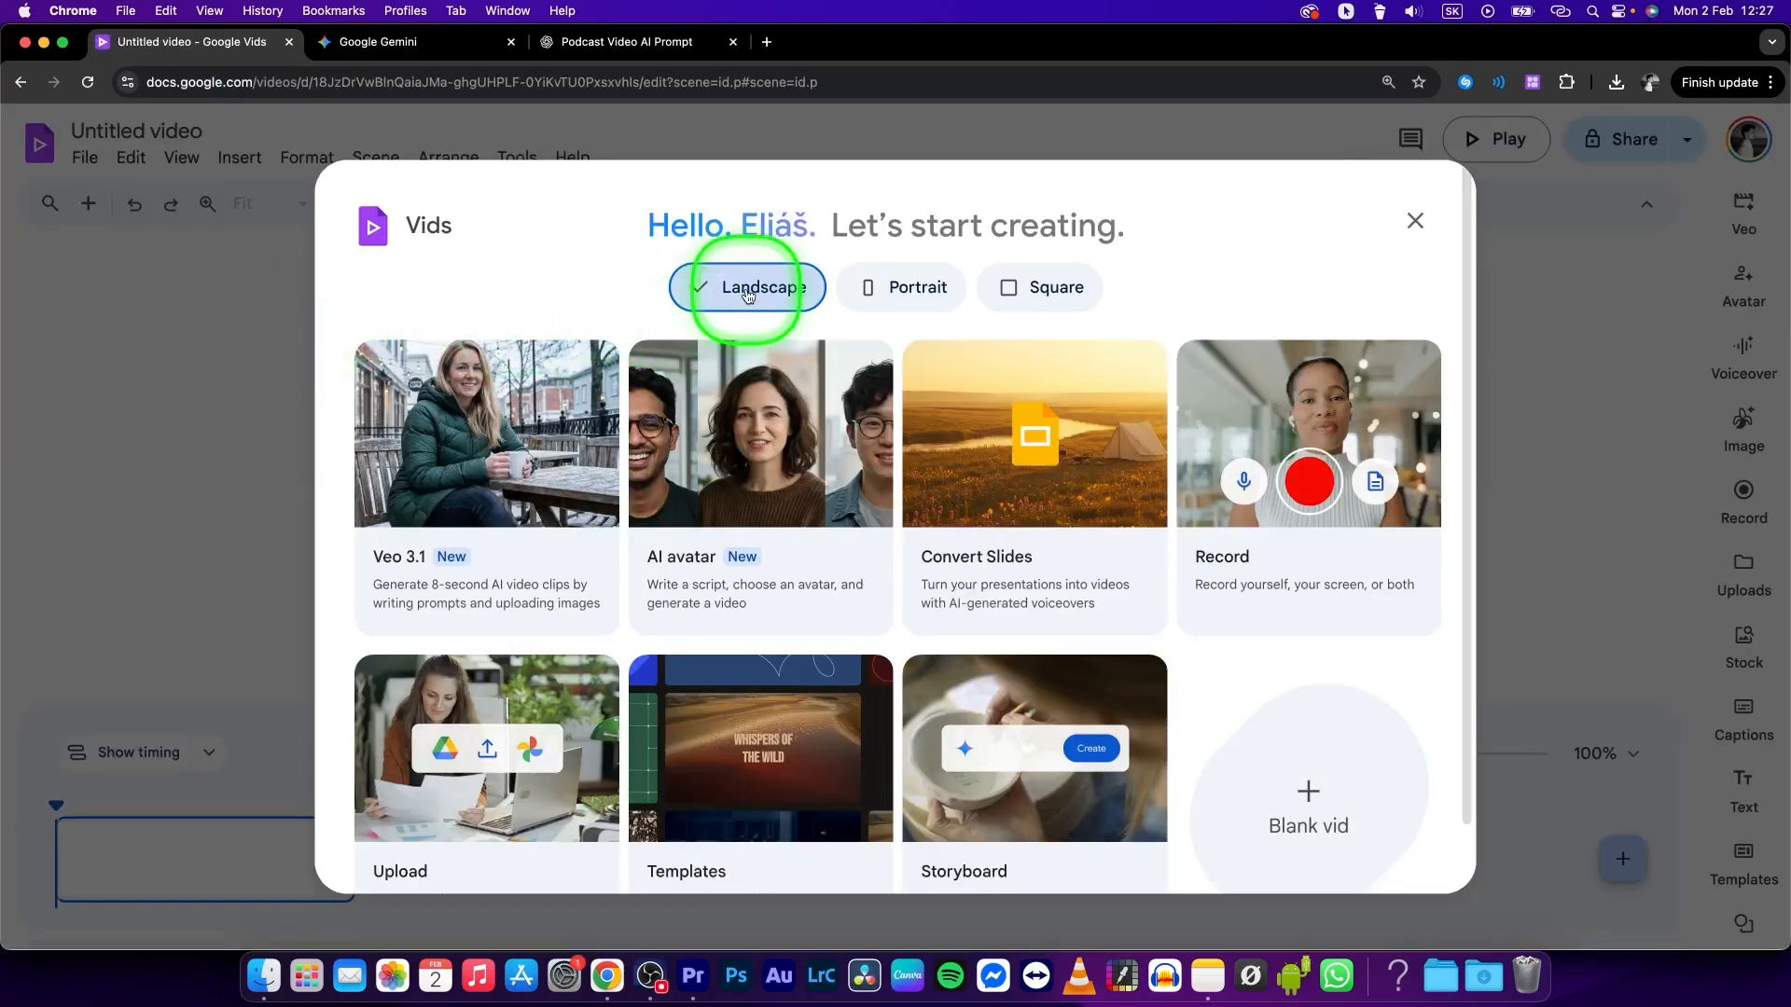
{"action": "left_click", "coordinate": [919, 285]}
{"action": "left_click", "coordinate": [1072, 290]}
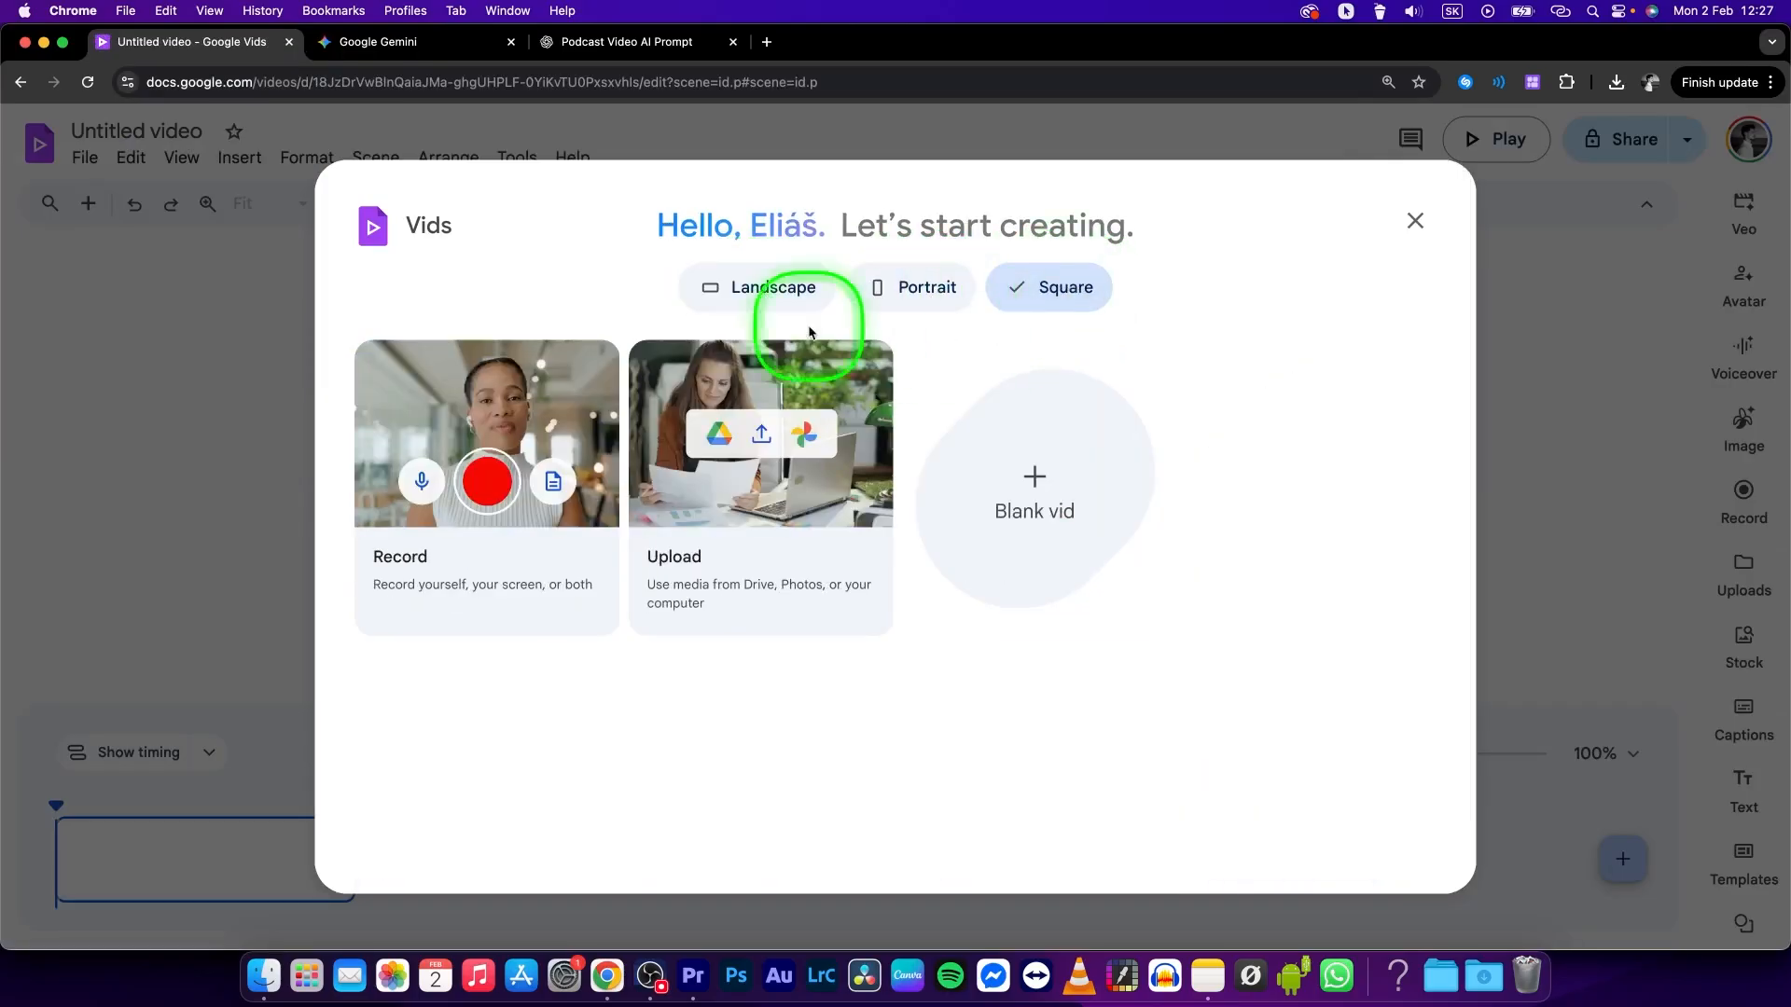
{"action": "left_click", "coordinate": [737, 284]}
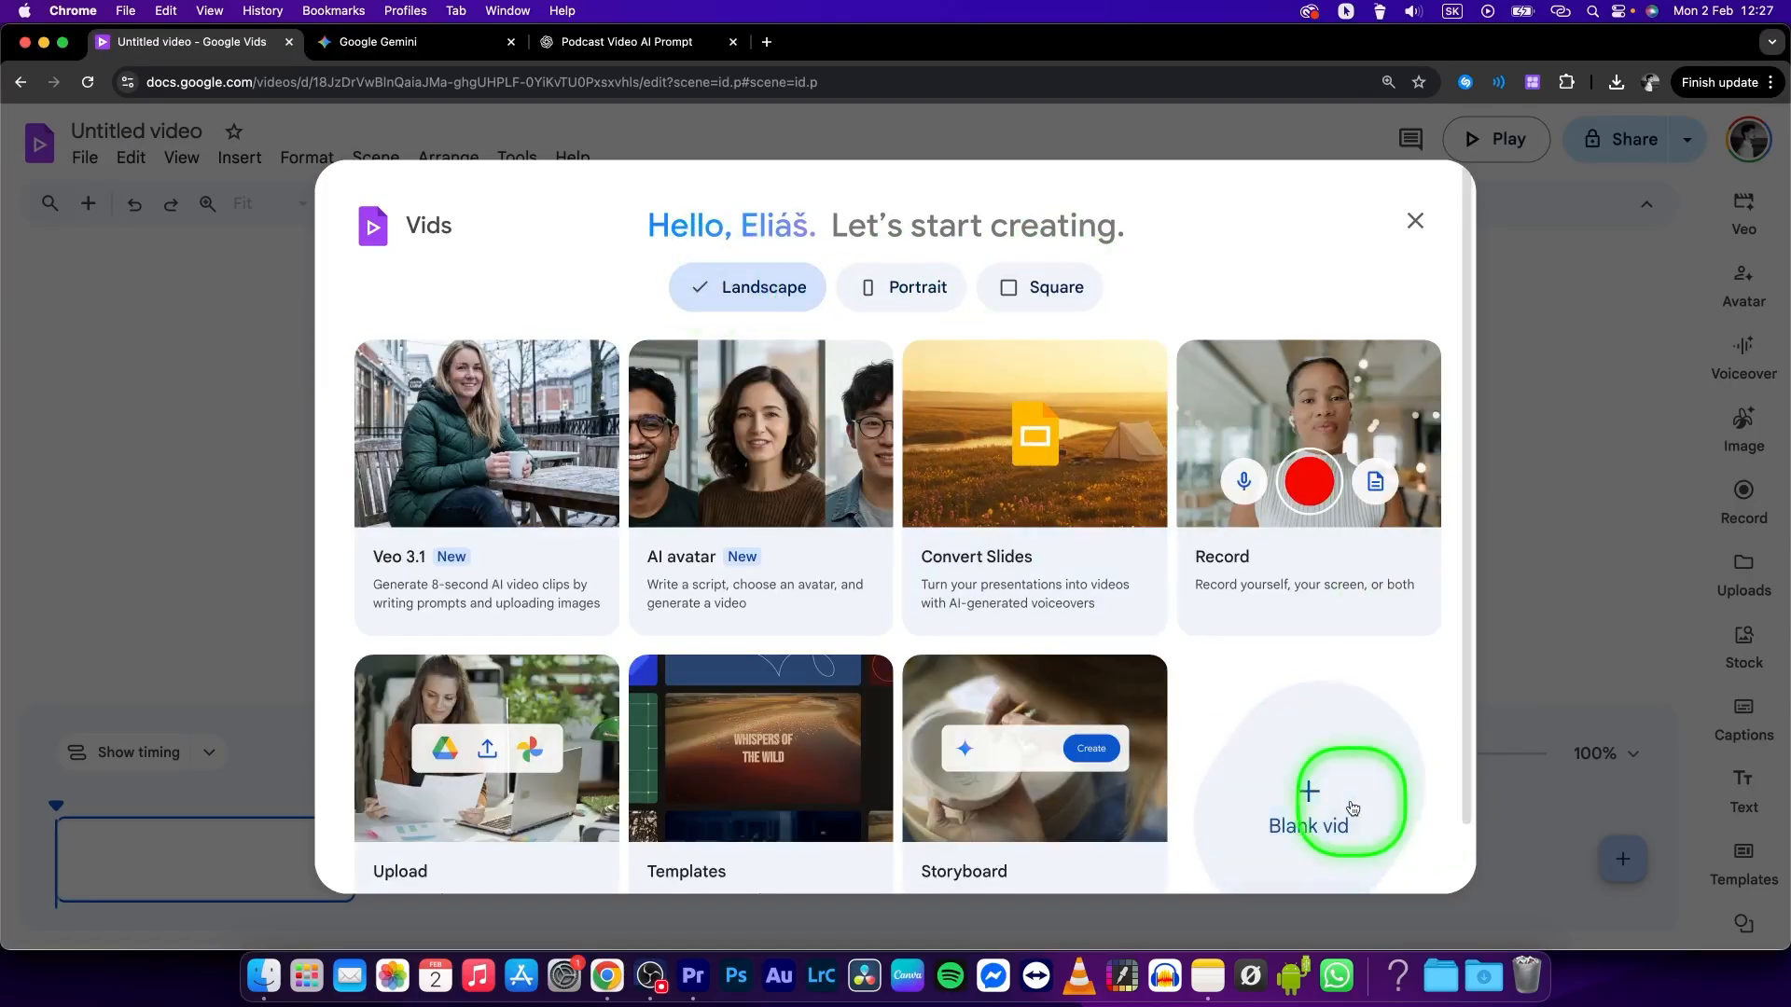
{"action": "left_click", "coordinate": [1331, 803]}
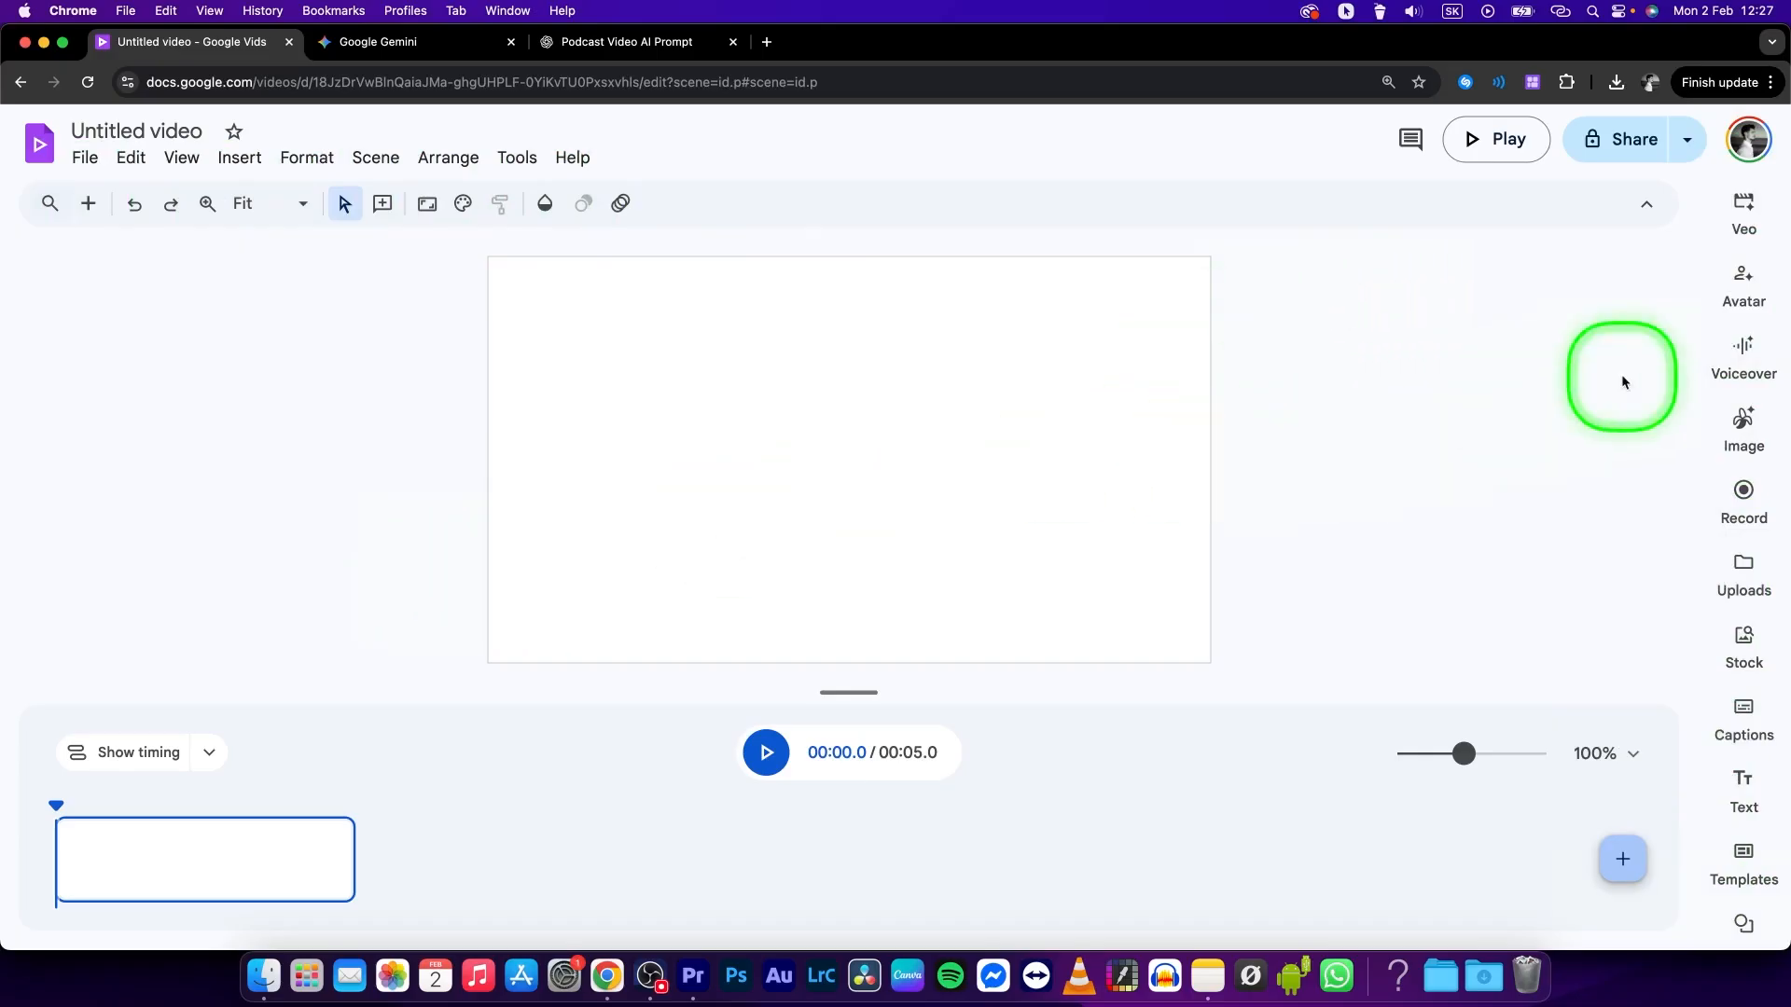
Generate a landscape Veo 3.1 video clip from scratch with the prompt "worker in office bulding in new york"
{"action": "left_click", "coordinate": [1746, 203]}
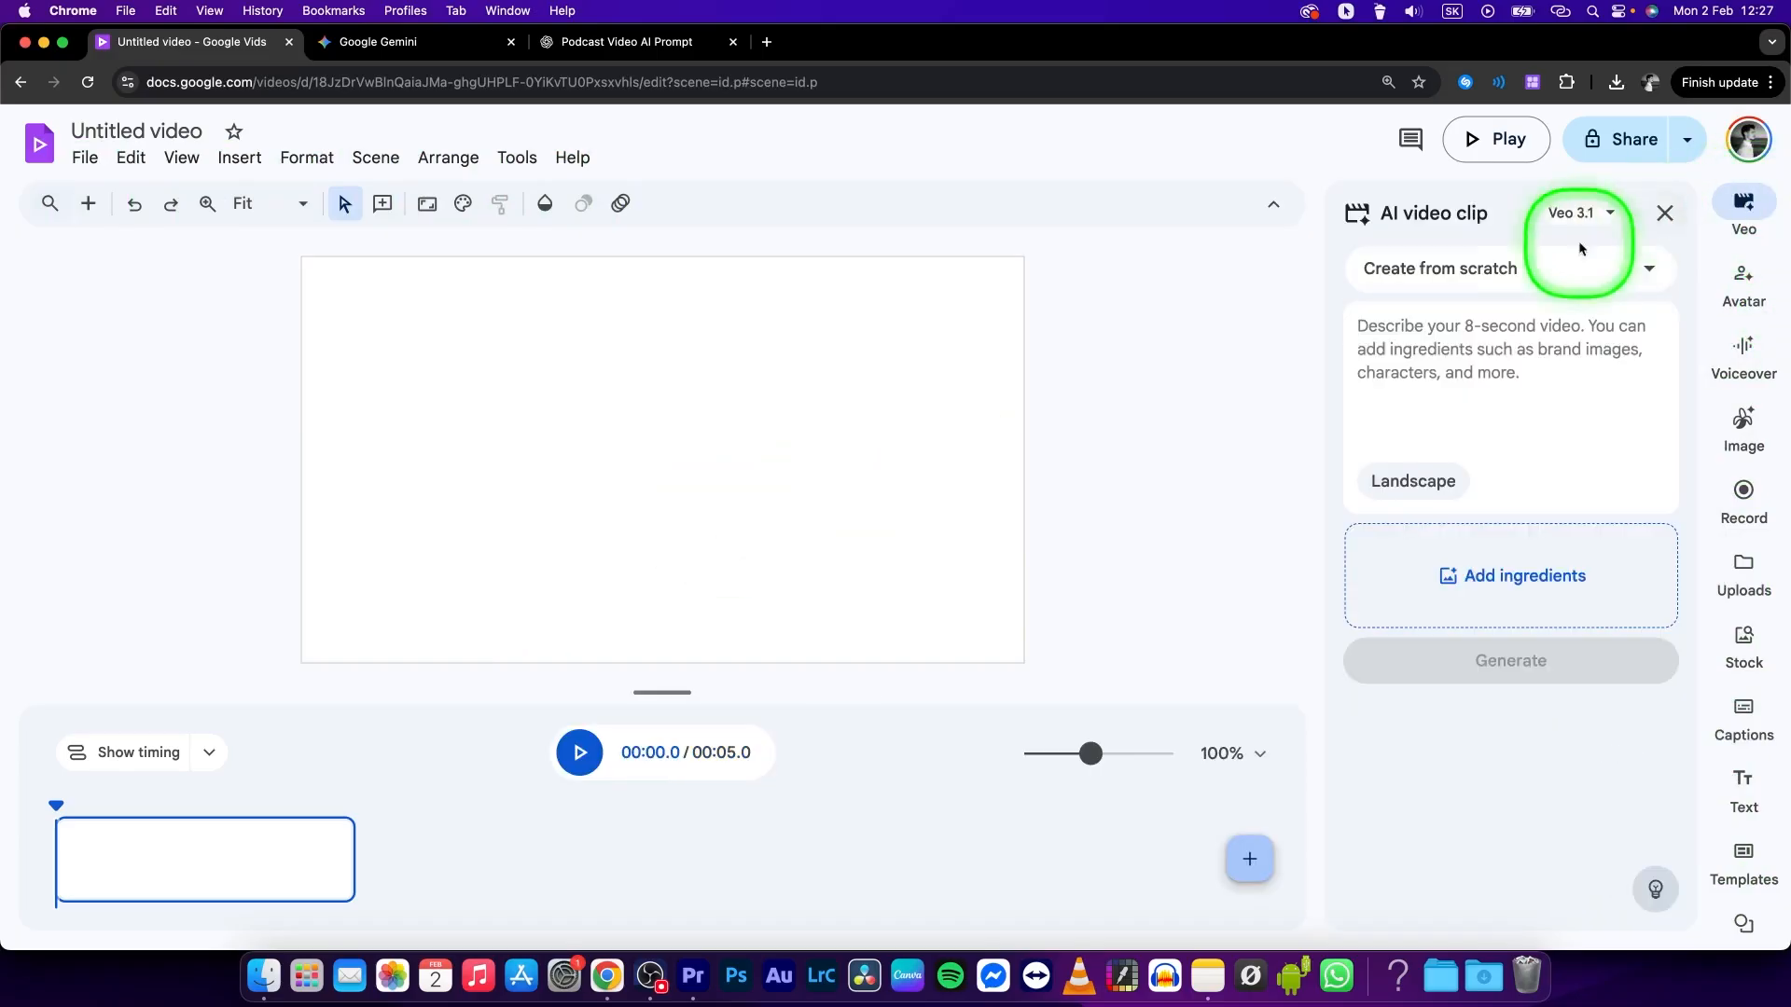
{"action": "left_click", "coordinate": [1421, 271]}
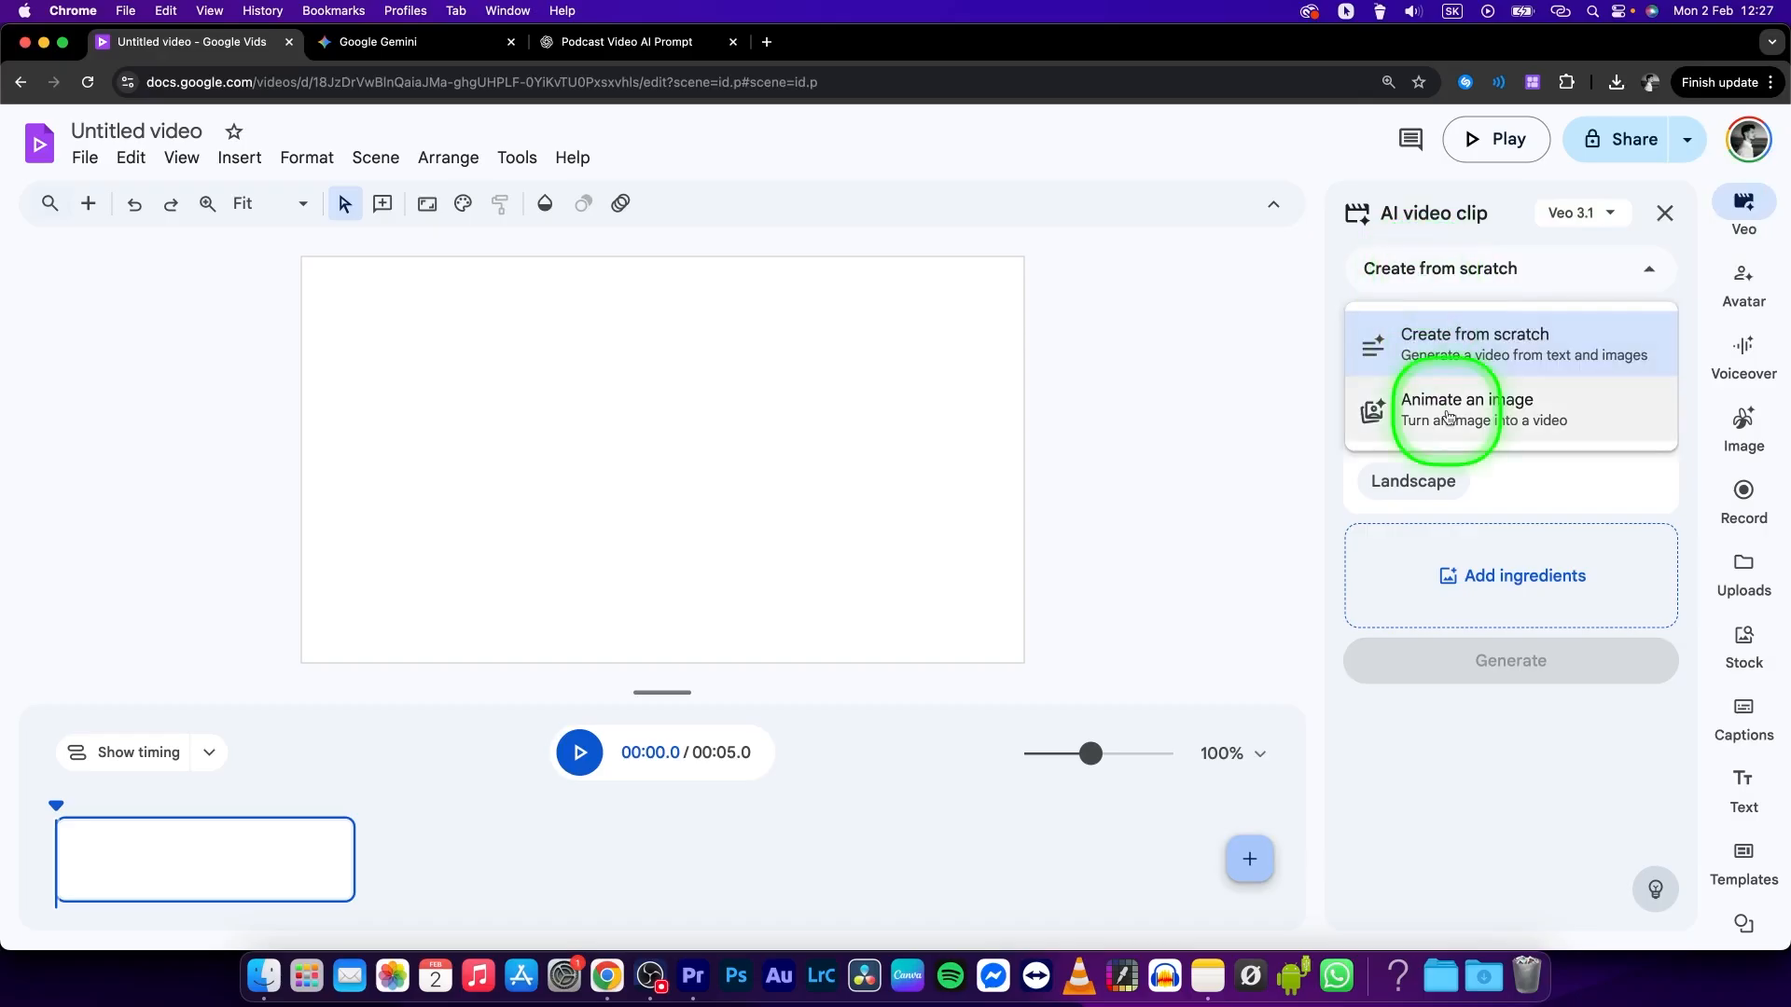
{"action": "left_click", "coordinate": [1454, 352]}
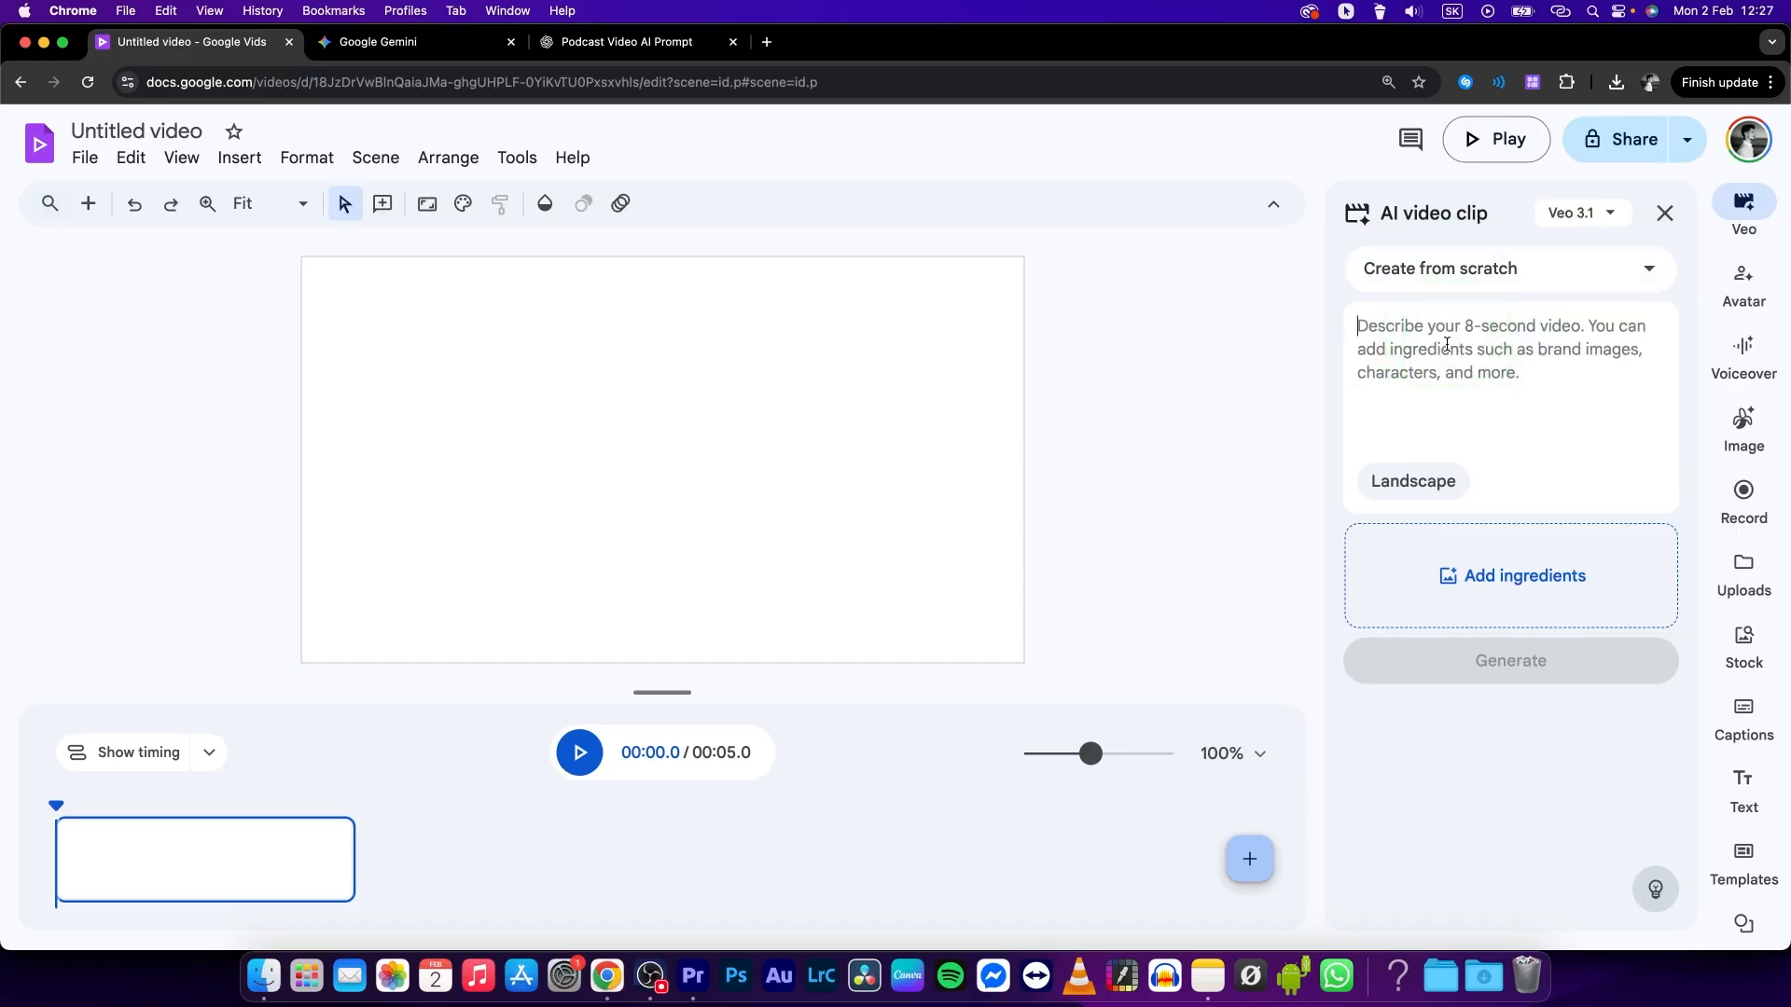
{"action": "type", "text": "wor"}
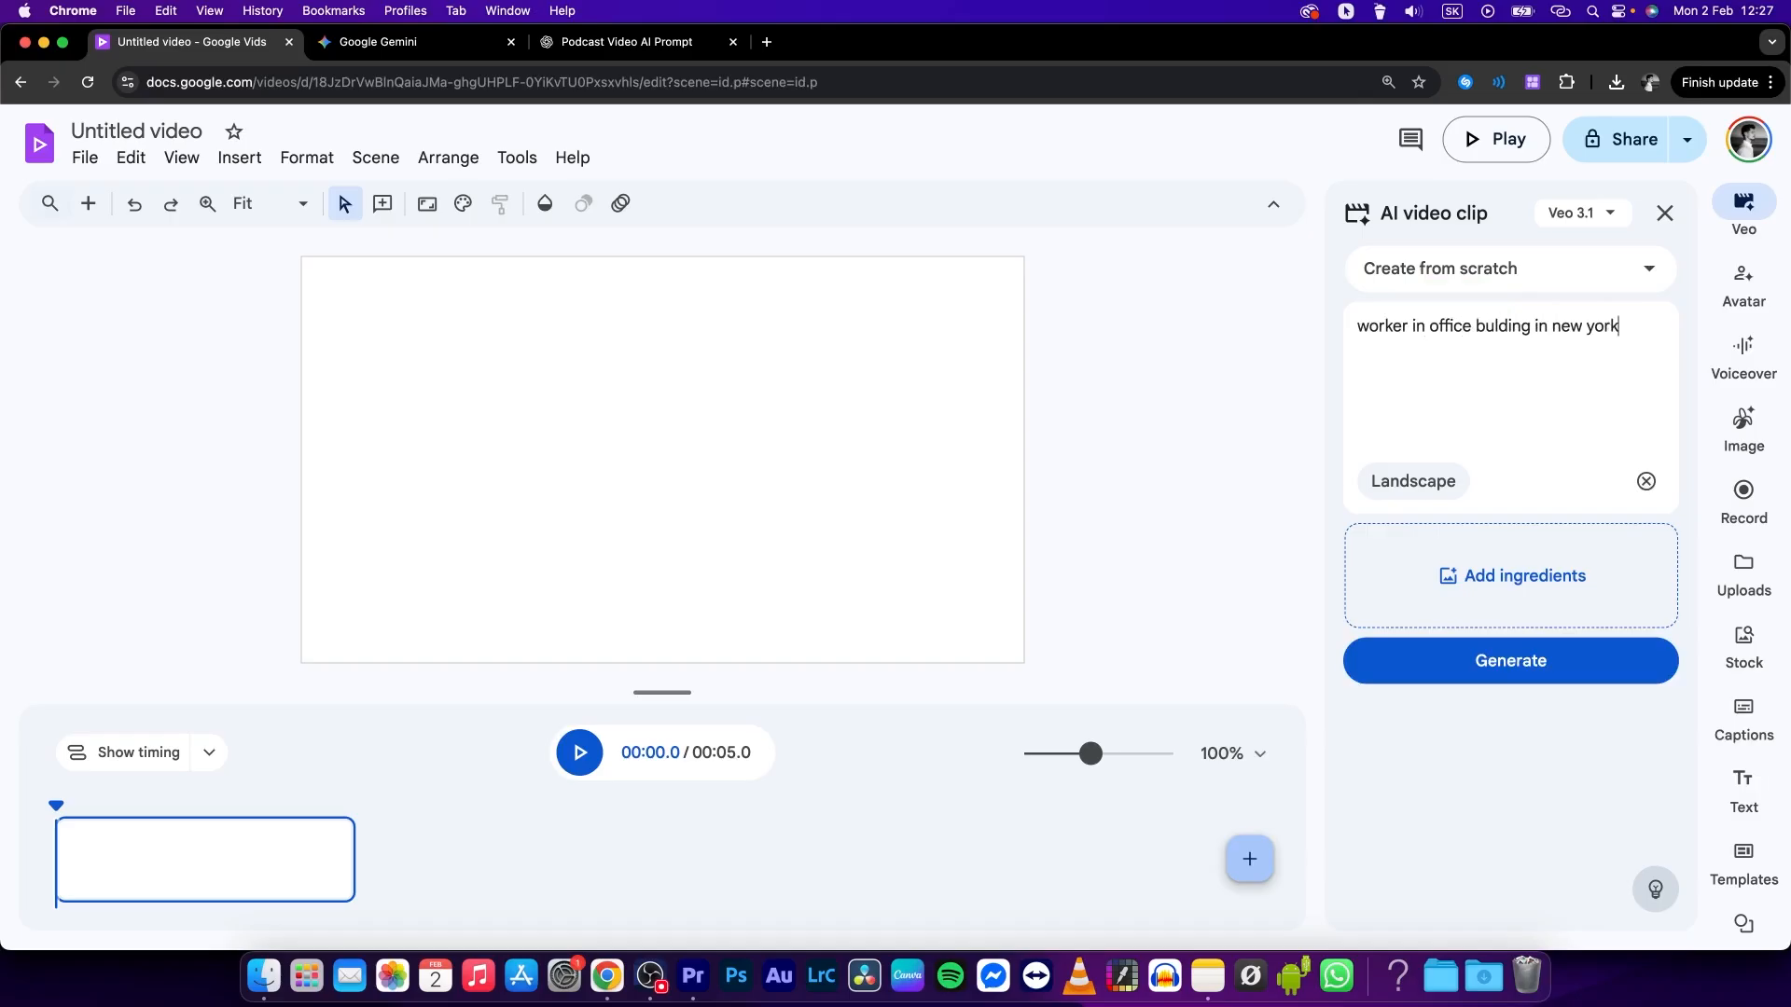
{"action": "left_click", "coordinate": [1416, 482]}
{"action": "left_click", "coordinate": [1418, 483]}
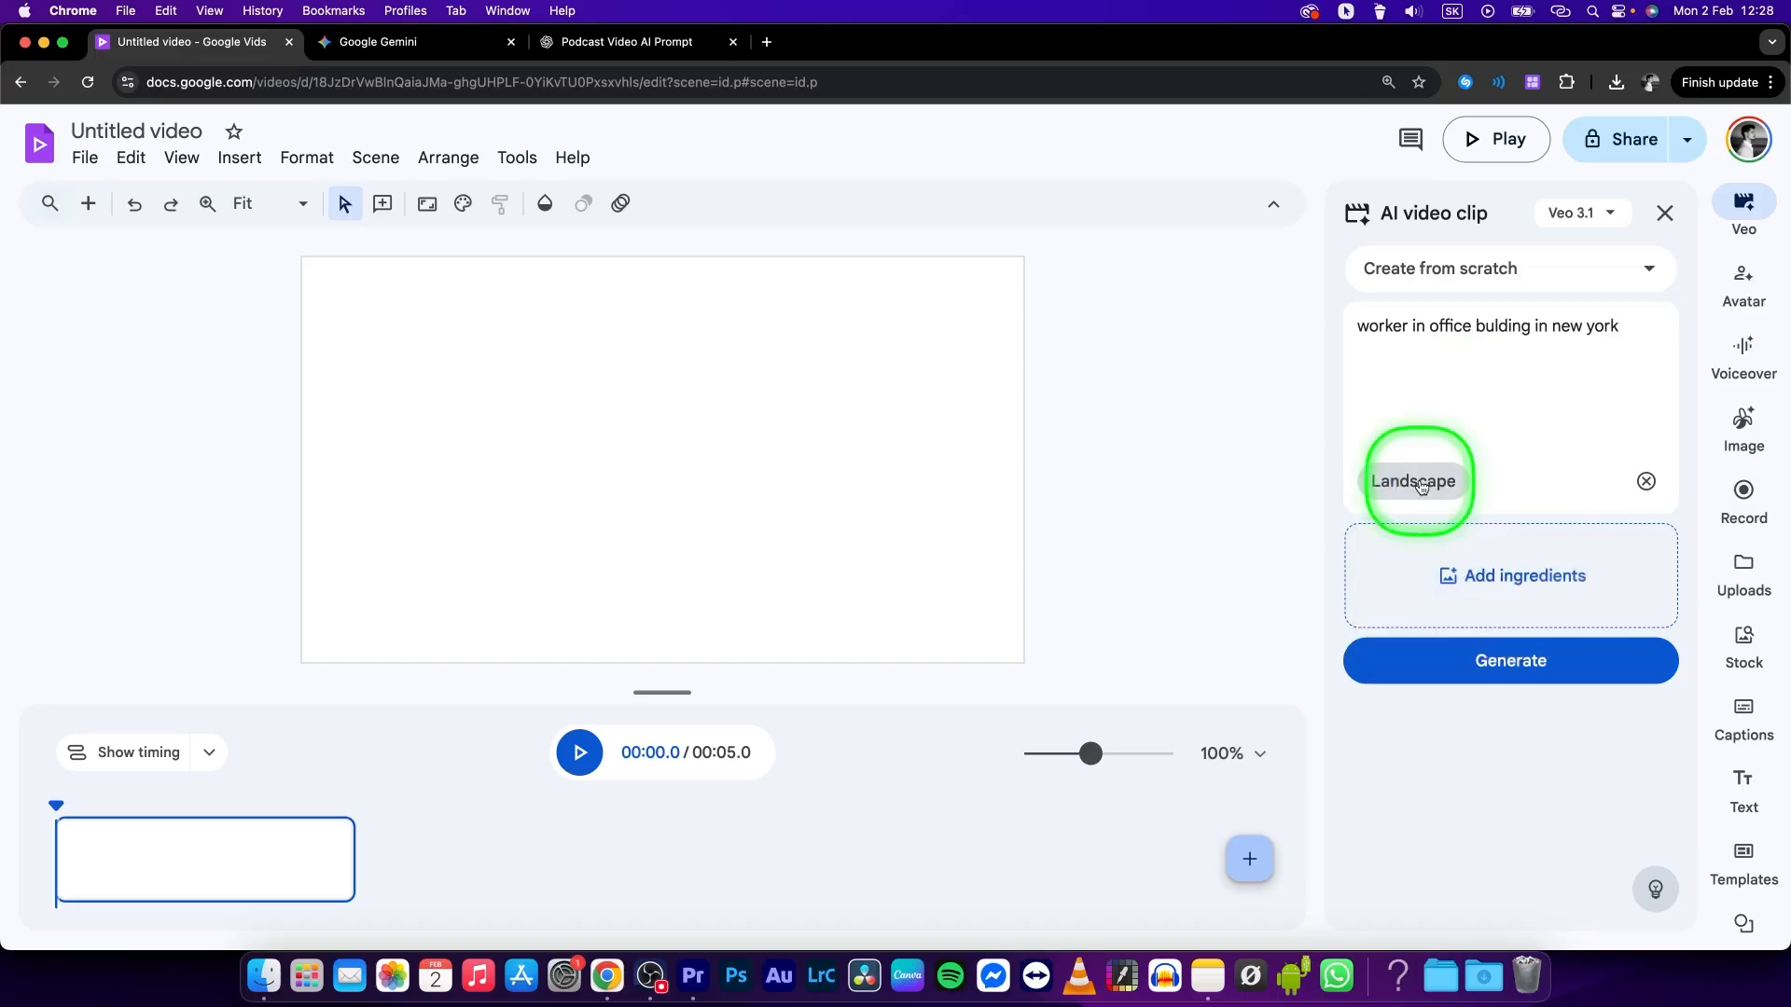
{"action": "left_click", "coordinate": [1508, 663]}
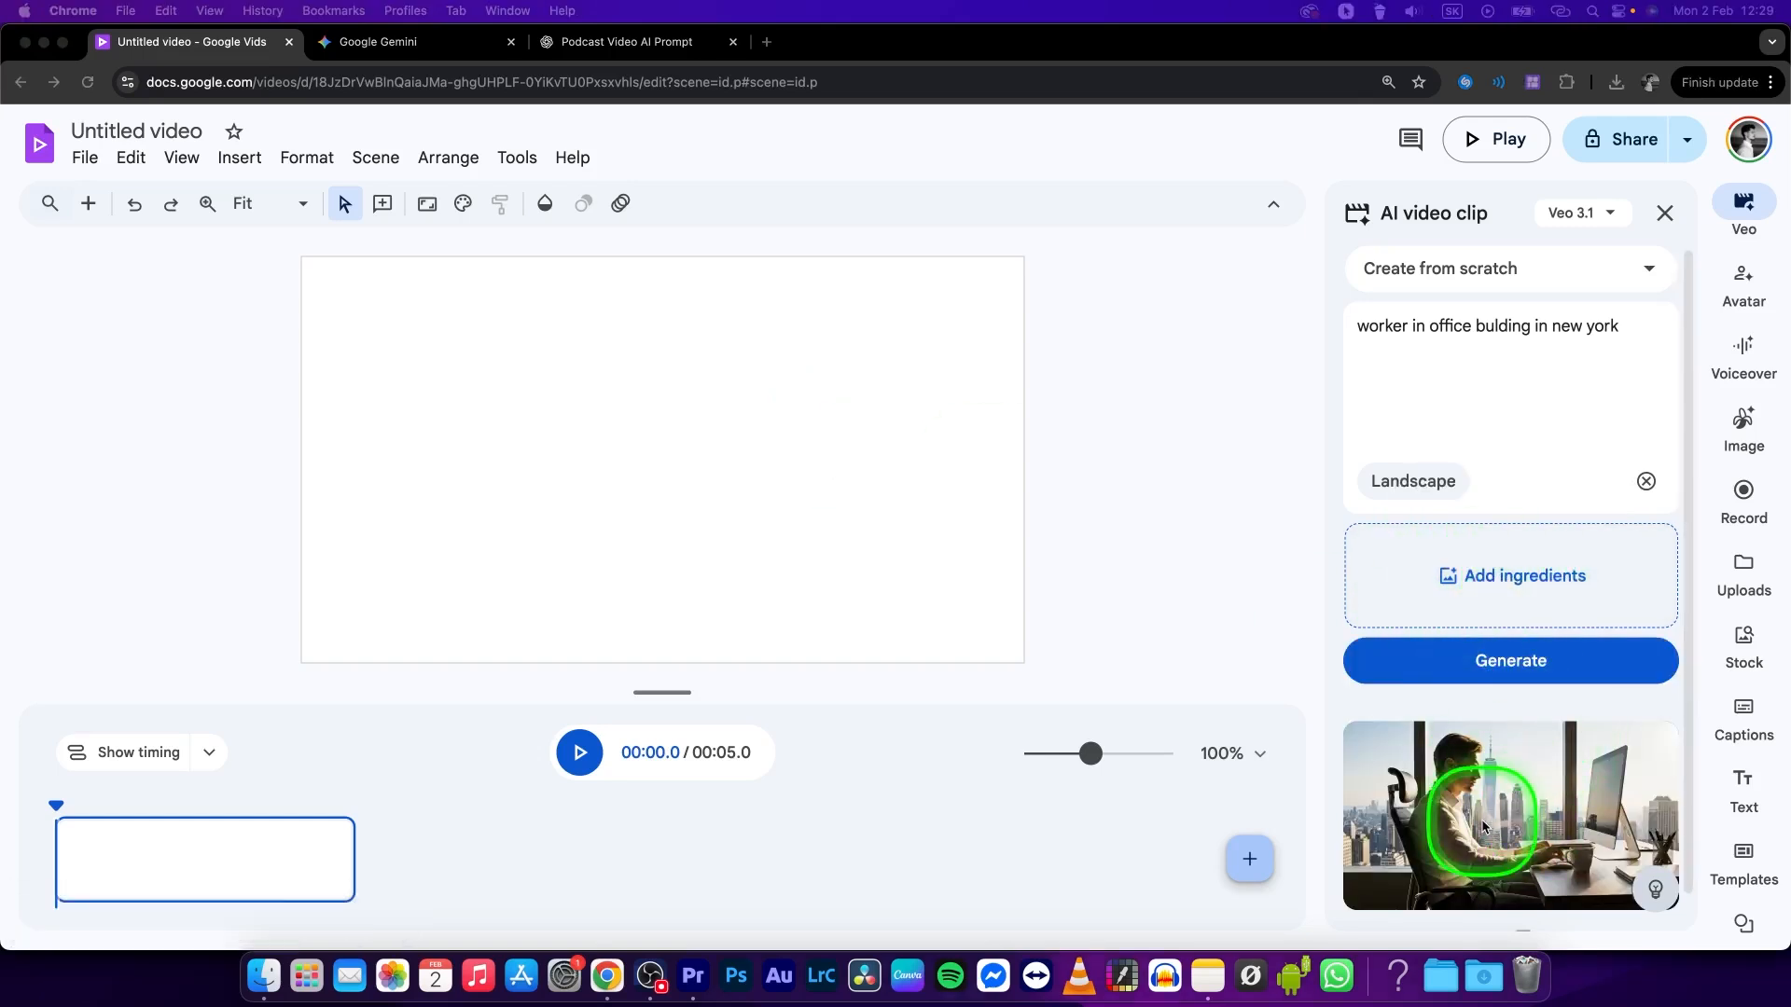
Preview the generated office worker clip and insert it into the empty scene
{"action": "left_click", "coordinate": [1535, 815]}
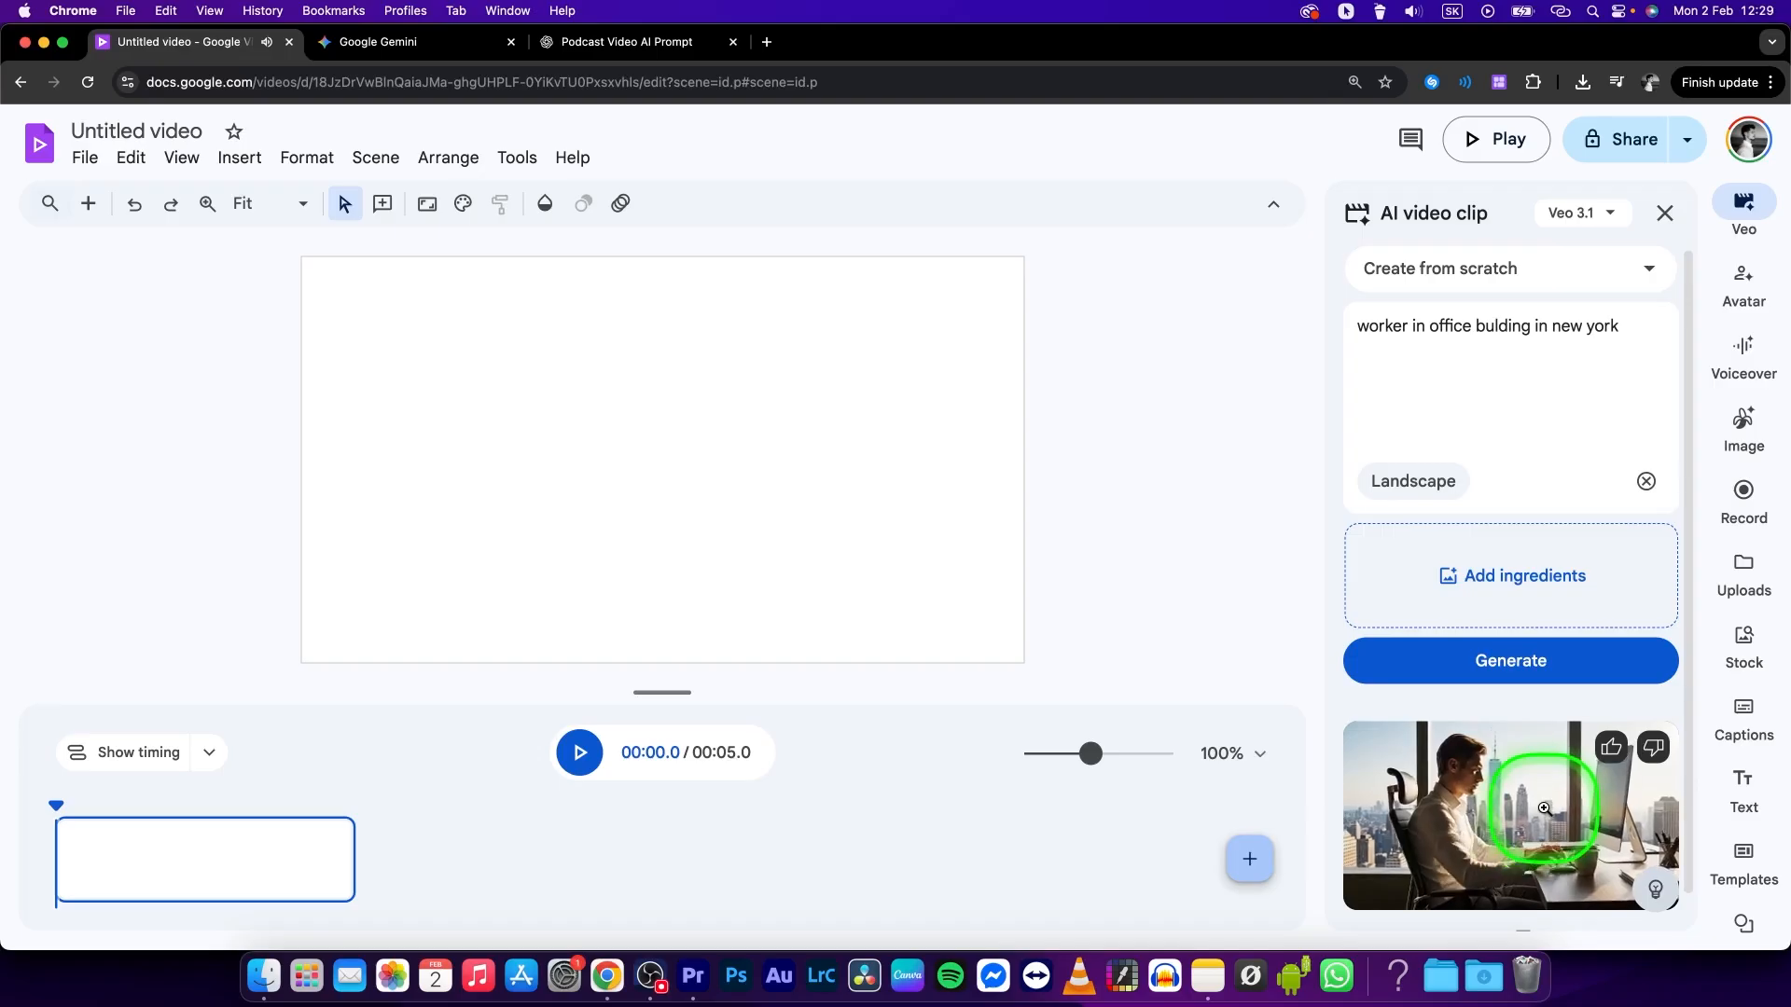
{"action": "scroll", "coordinate": [1535, 815], "scroll_direction": "down", "scroll_amount": 1}
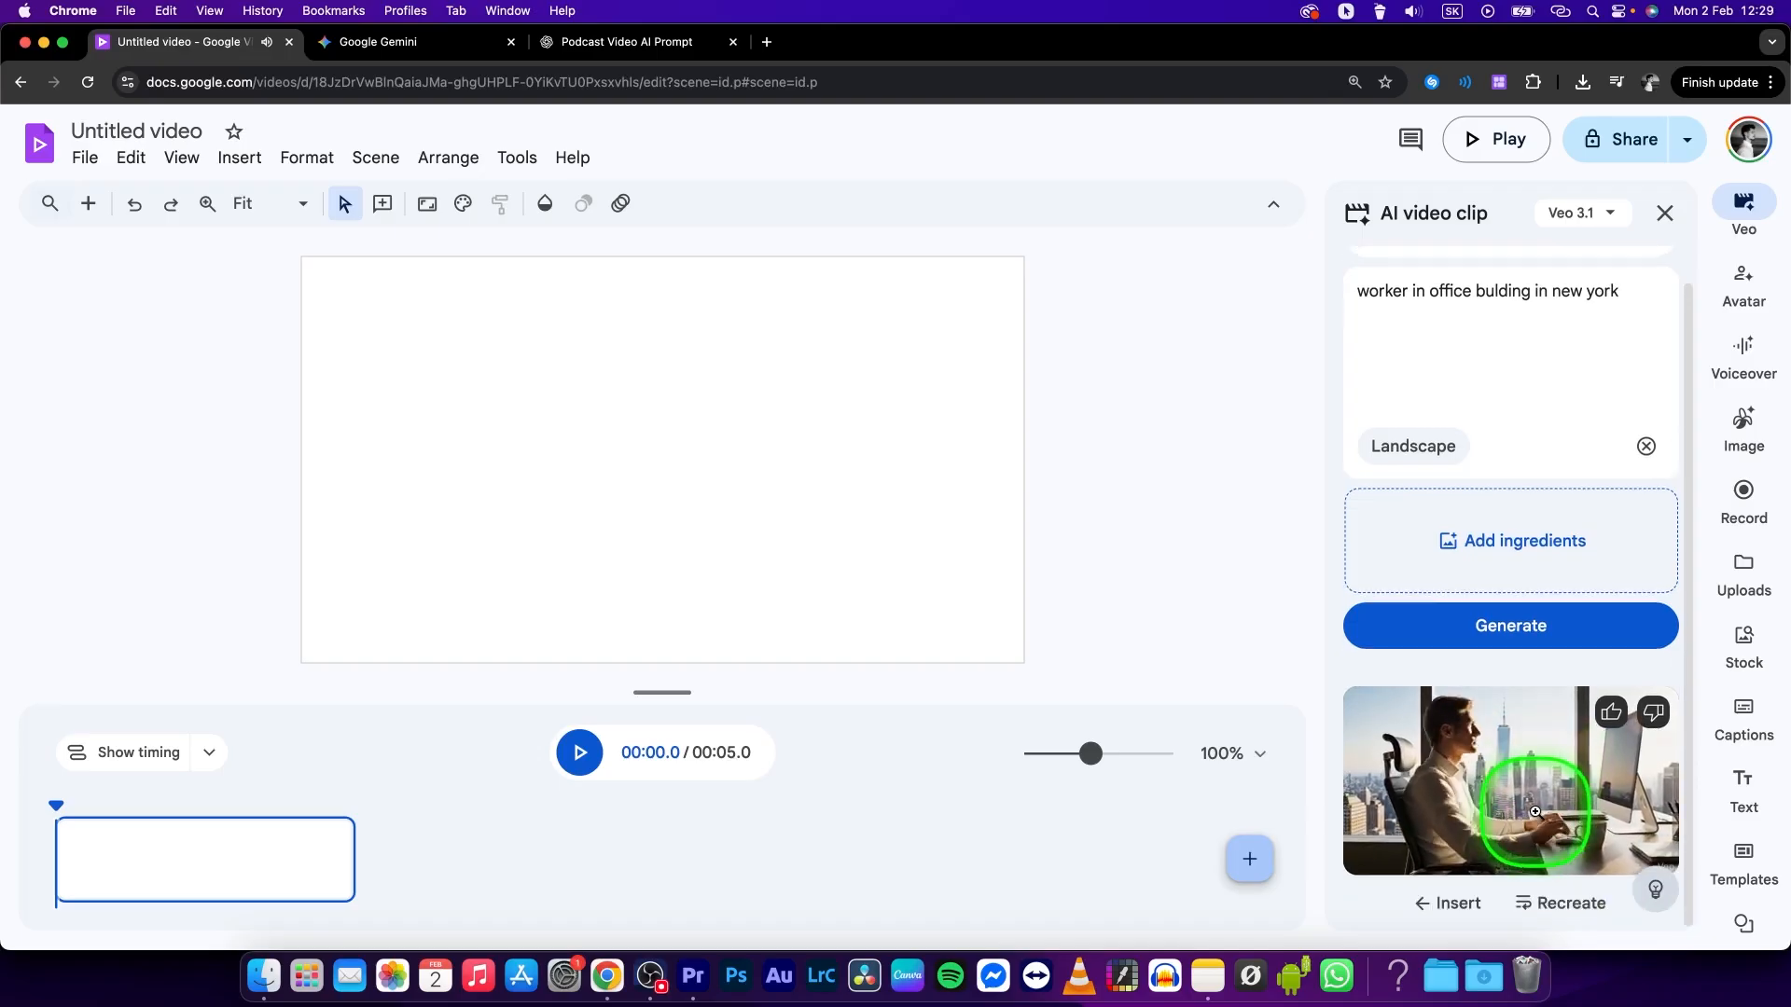
{"action": "left_click", "coordinate": [1437, 912]}
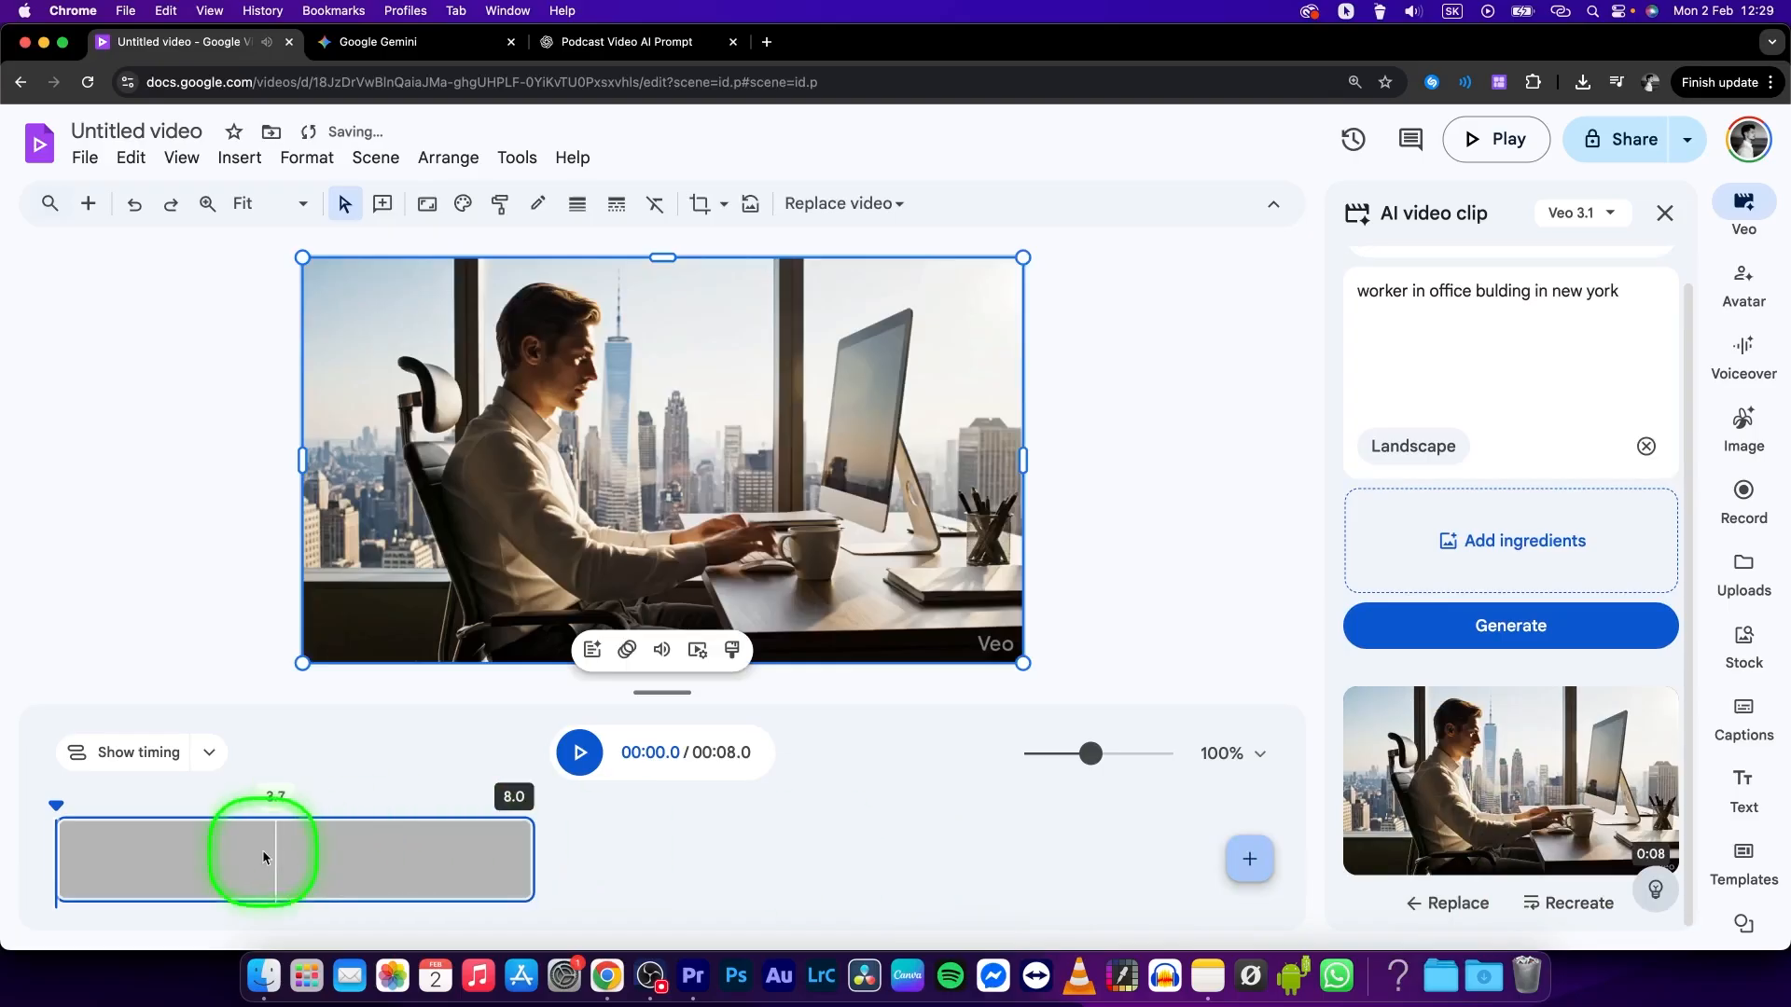
Play back and scrub through the inserted clip on the timeline
{"action": "left_click", "coordinate": [579, 753]}
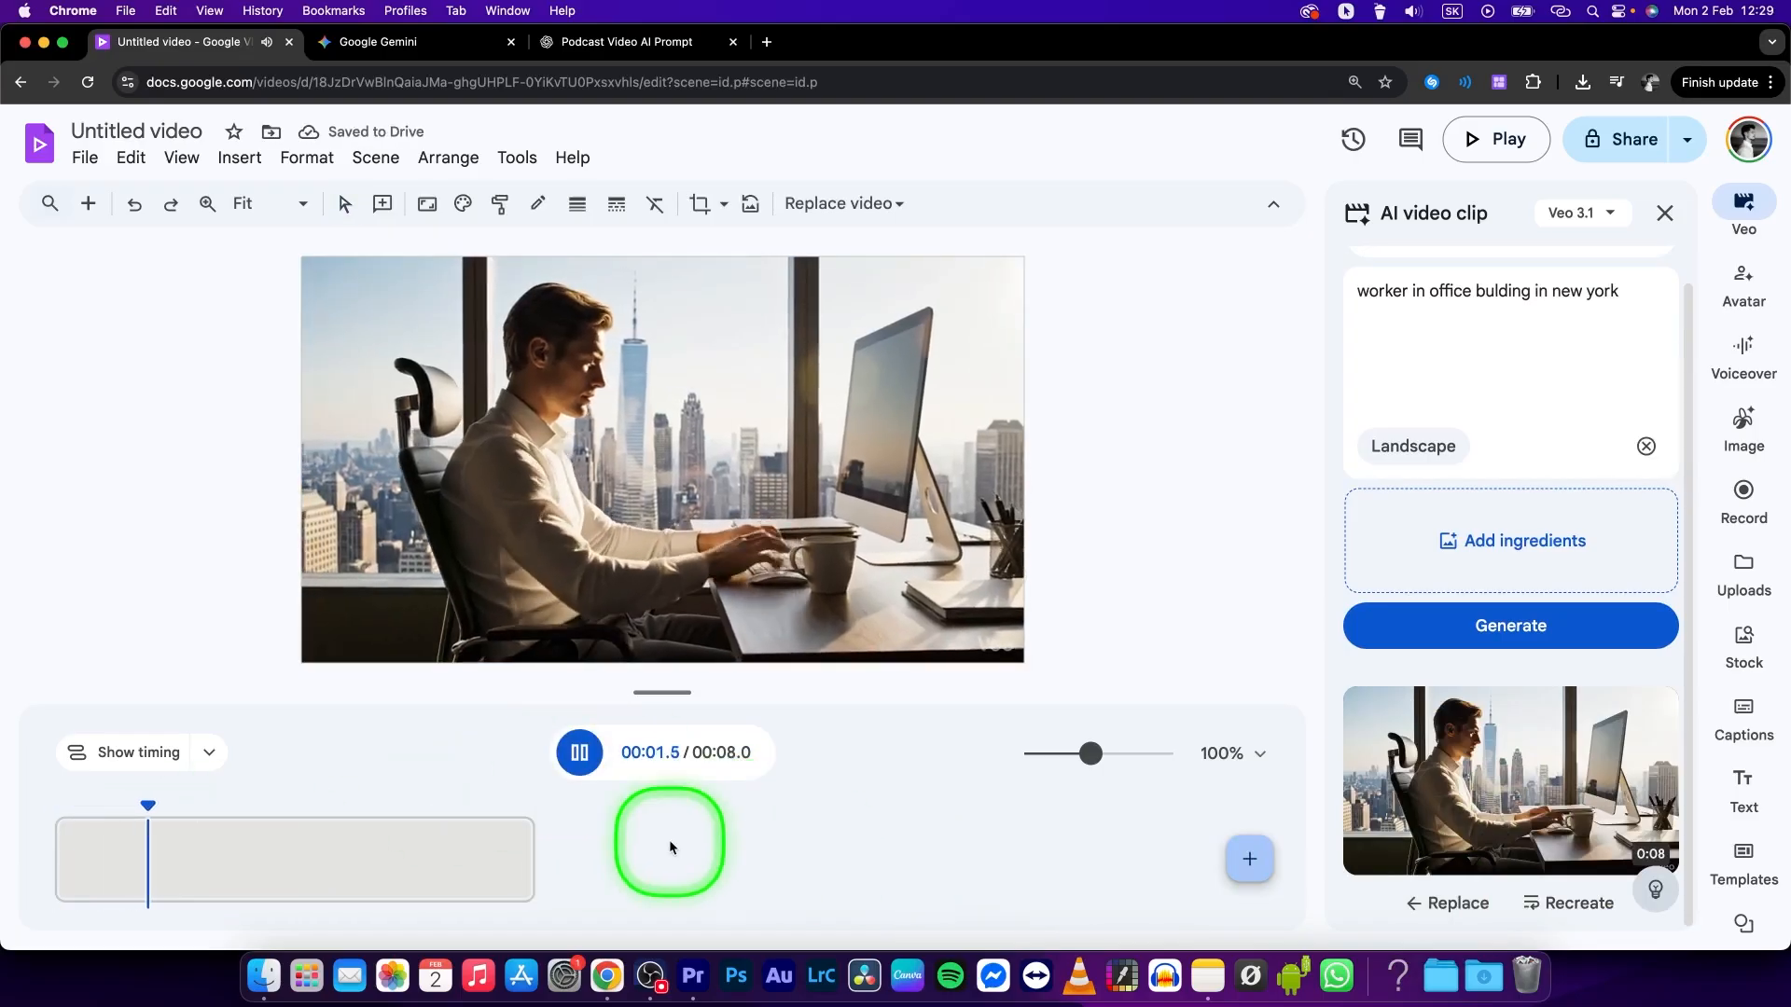
{"action": "left_click_drag", "start_coordinate": [268, 799], "coordinate": [234, 827]}
{"action": "left_click_drag", "start_coordinate": [449, 828], "coordinate": [54, 836]}
{"action": "key", "text": "space"}
{"action": "left_click", "coordinate": [570, 774]}
{"action": "left_click", "coordinate": [522, 851]}
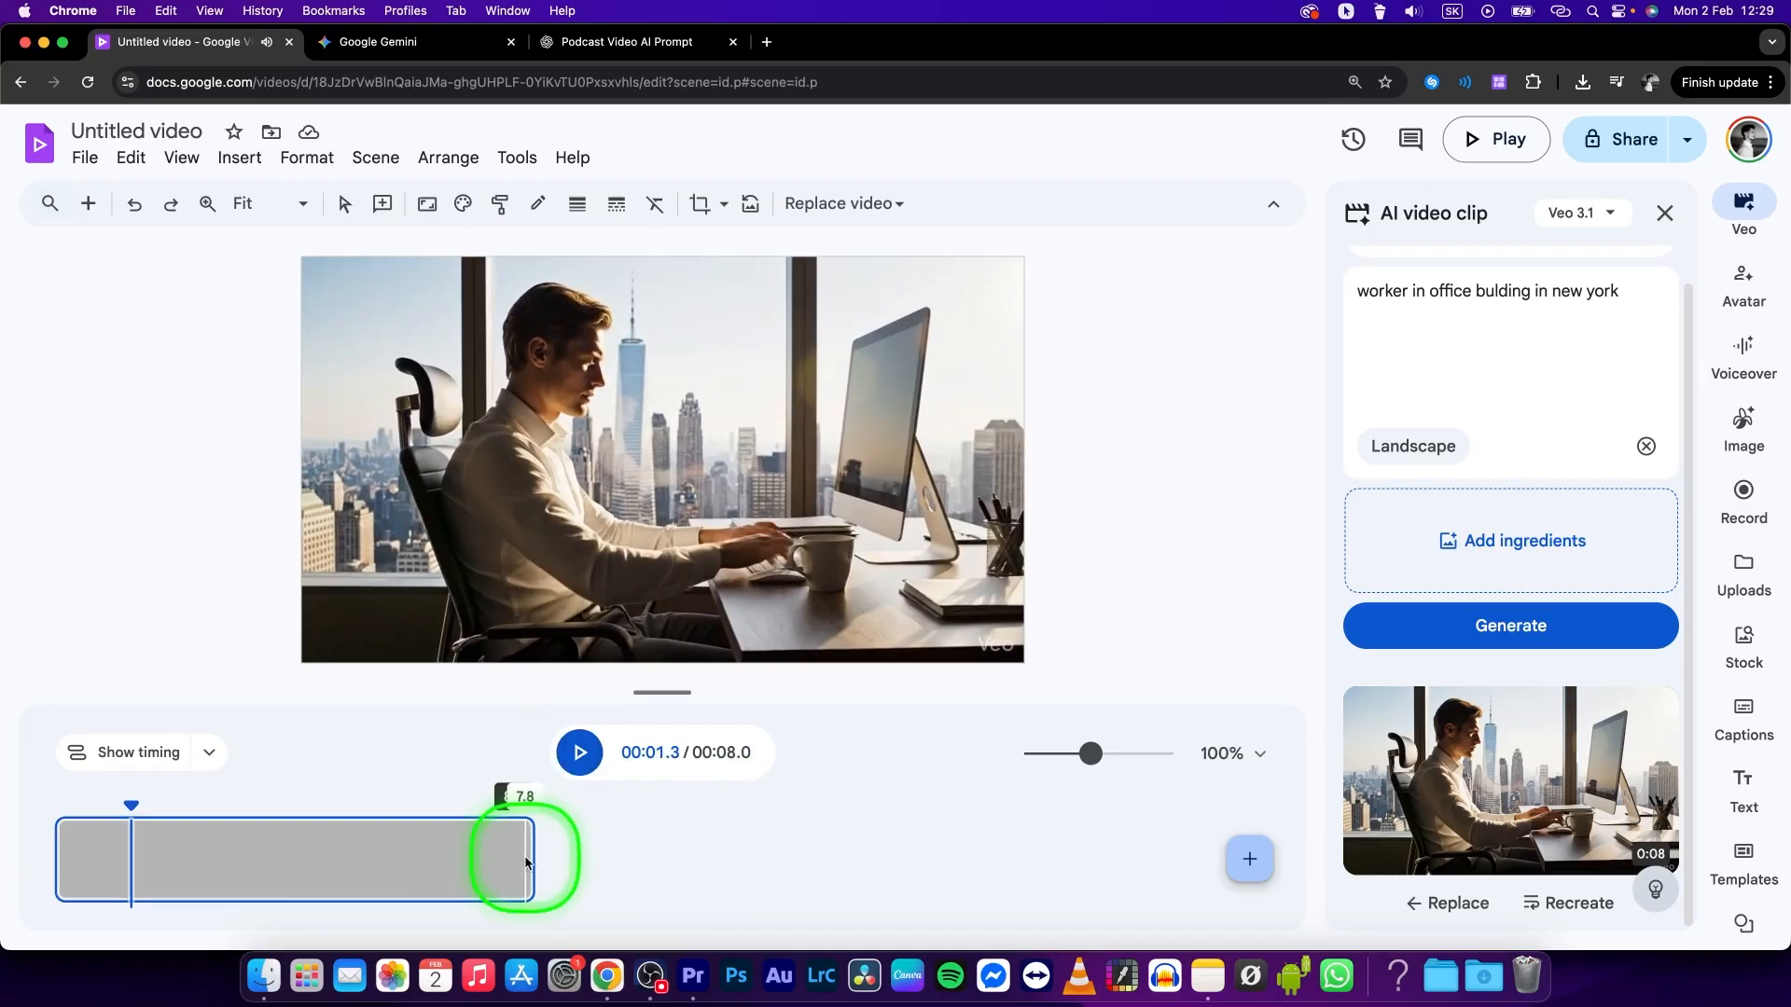
Trim the scene's end to about 6 s, and trim its start so that it lasts about 4.9 s
{"action": "left_click_drag", "start_coordinate": [529, 855], "coordinate": [378, 856]}
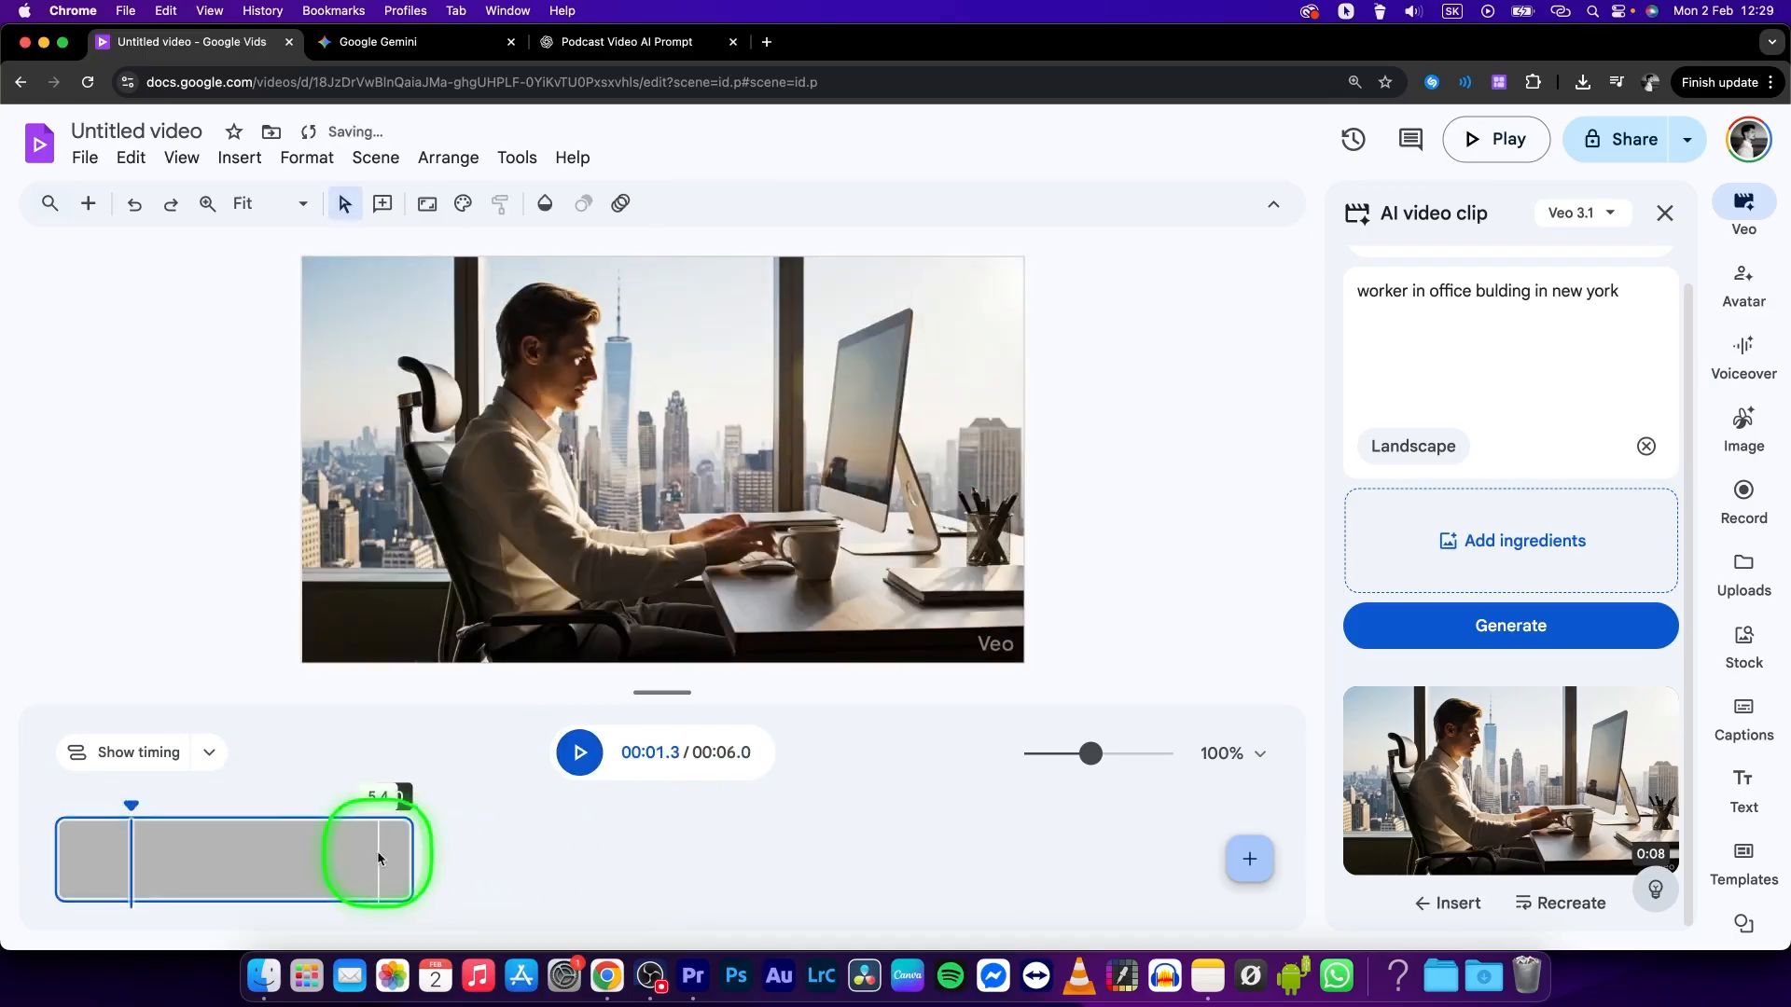
{"action": "left_click_drag", "start_coordinate": [59, 854], "coordinate": [124, 852]}
{"action": "left_click", "coordinate": [299, 841]}
{"action": "left_click", "coordinate": [454, 851]}
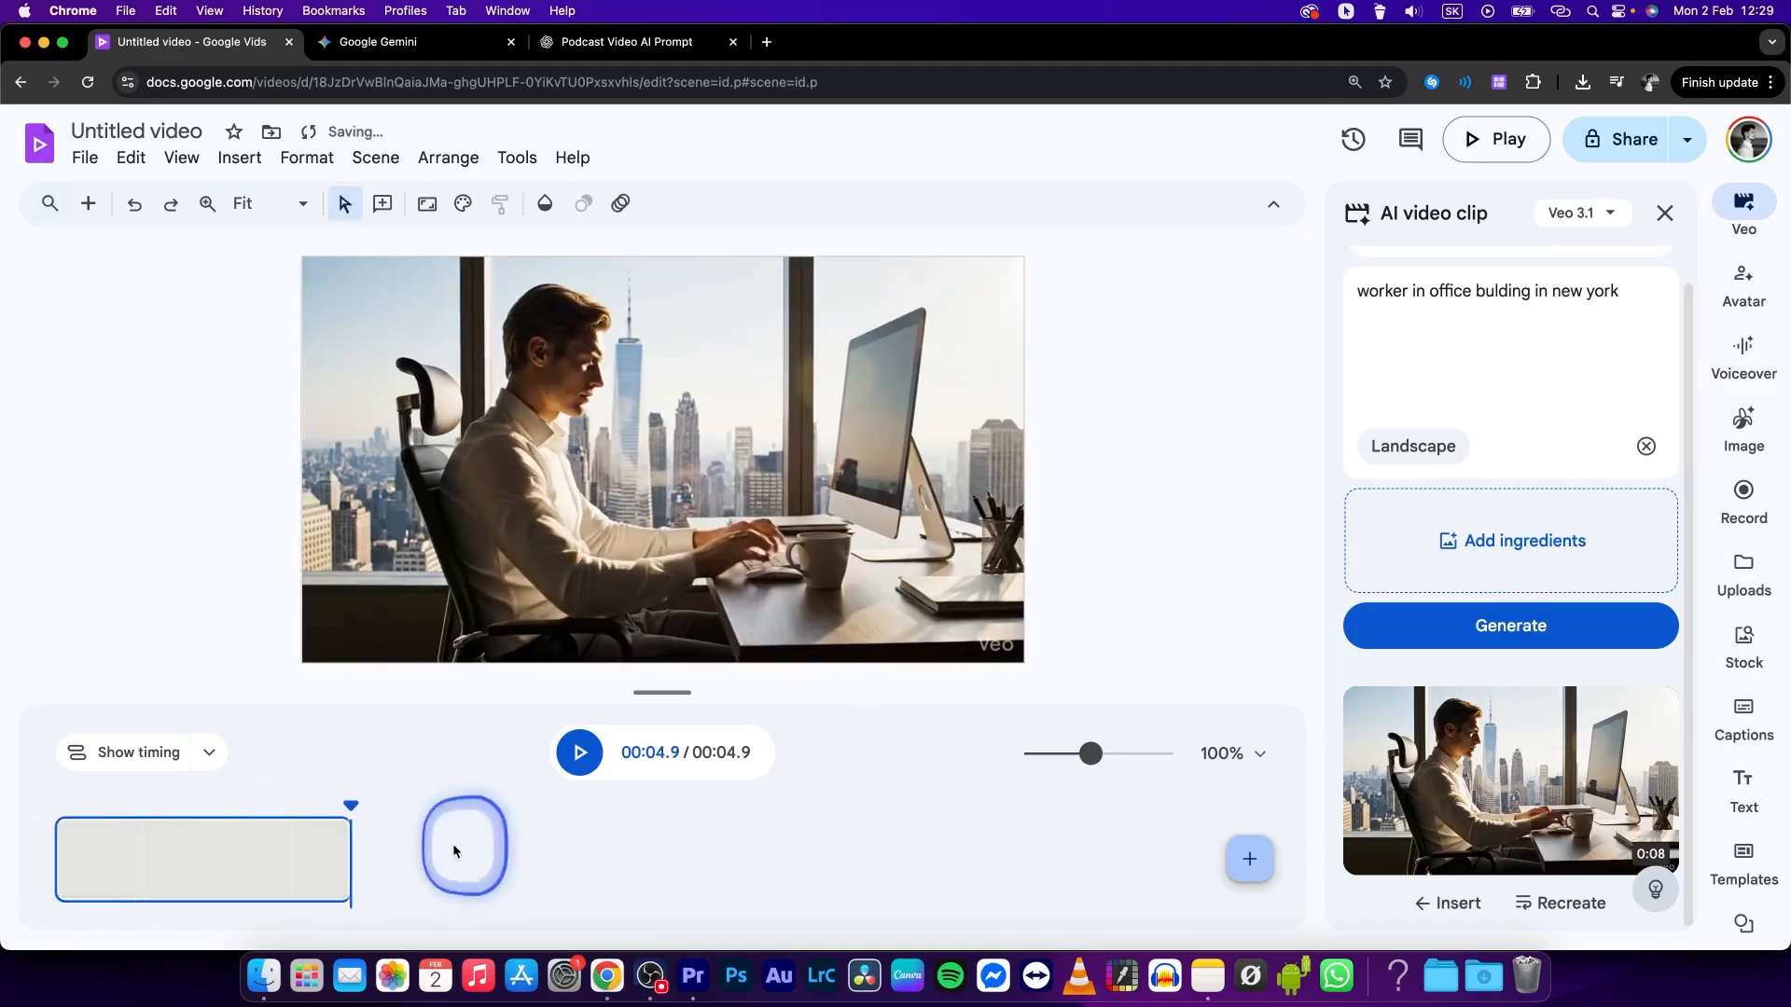
Copy the trimmed scene and paste it as a second scene after the first
{"action": "left_click", "coordinate": [218, 843]}
{"action": "right_click", "coordinate": [218, 843]}
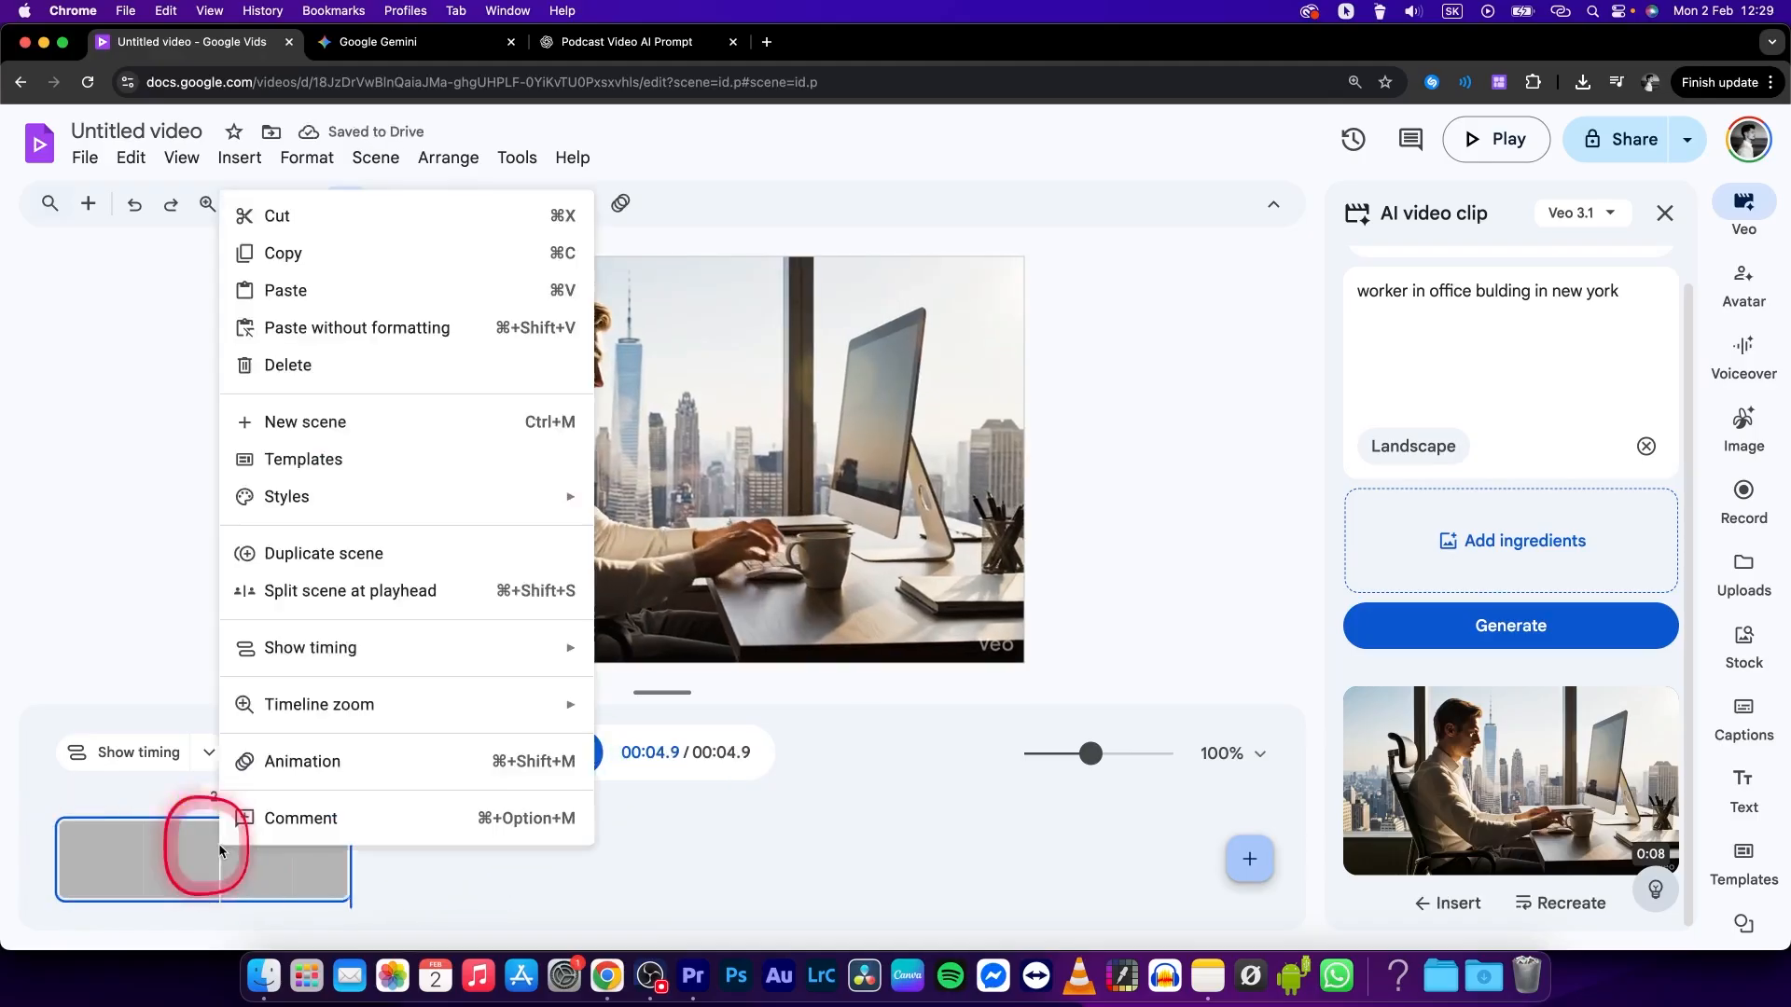
{"action": "left_click", "coordinate": [275, 225]}
{"action": "right_click", "coordinate": [515, 883]}
{"action": "left_click", "coordinate": [605, 348]}
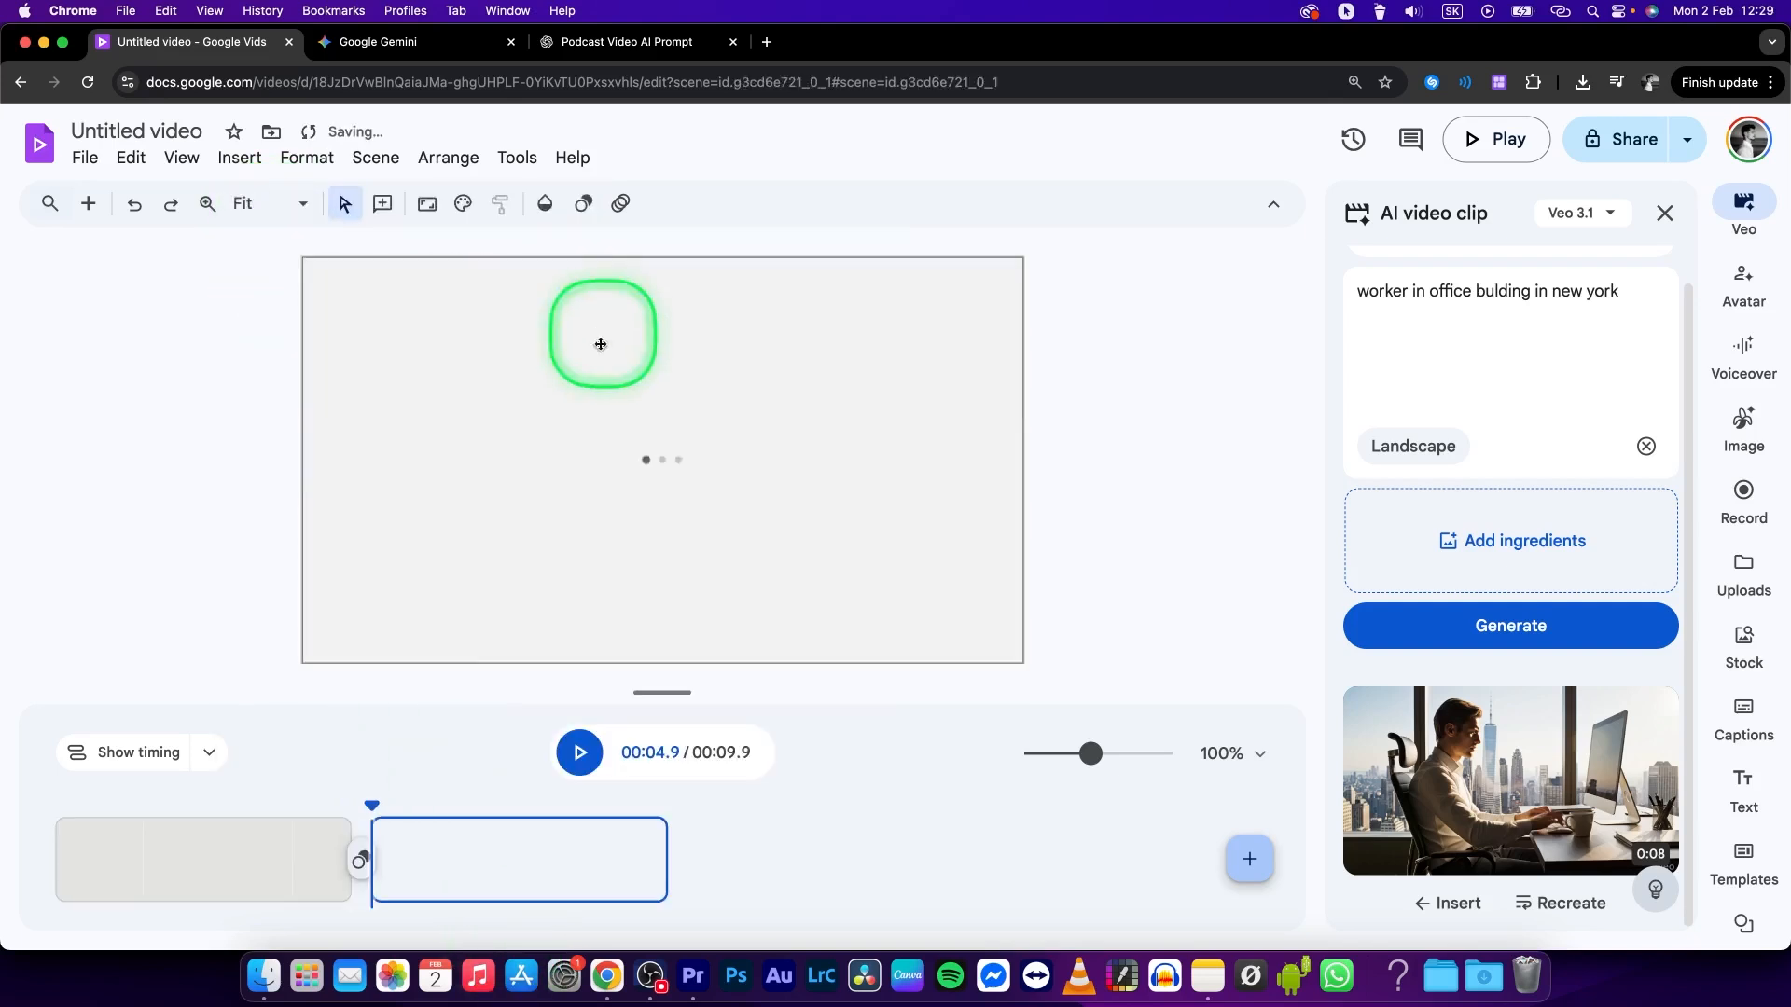
Add a Slide transition between the two scenes and play it back
{"action": "left_click", "coordinate": [362, 859]}
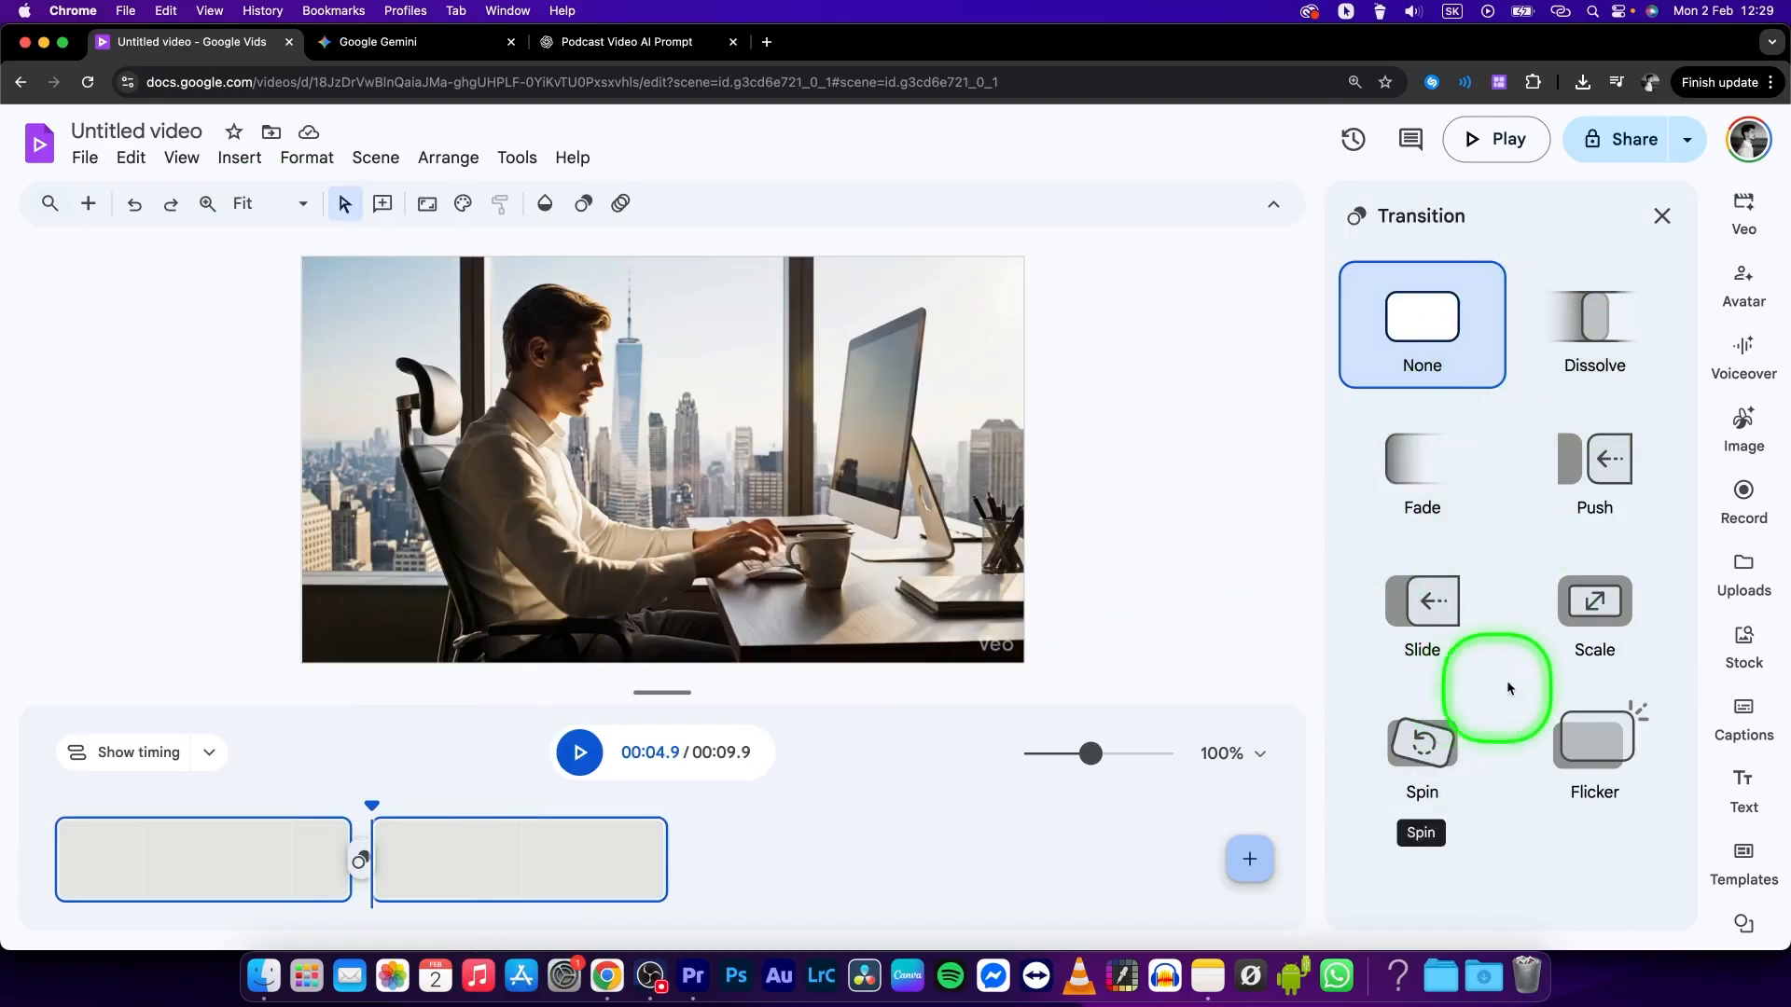
{"action": "left_click", "coordinate": [1425, 606]}
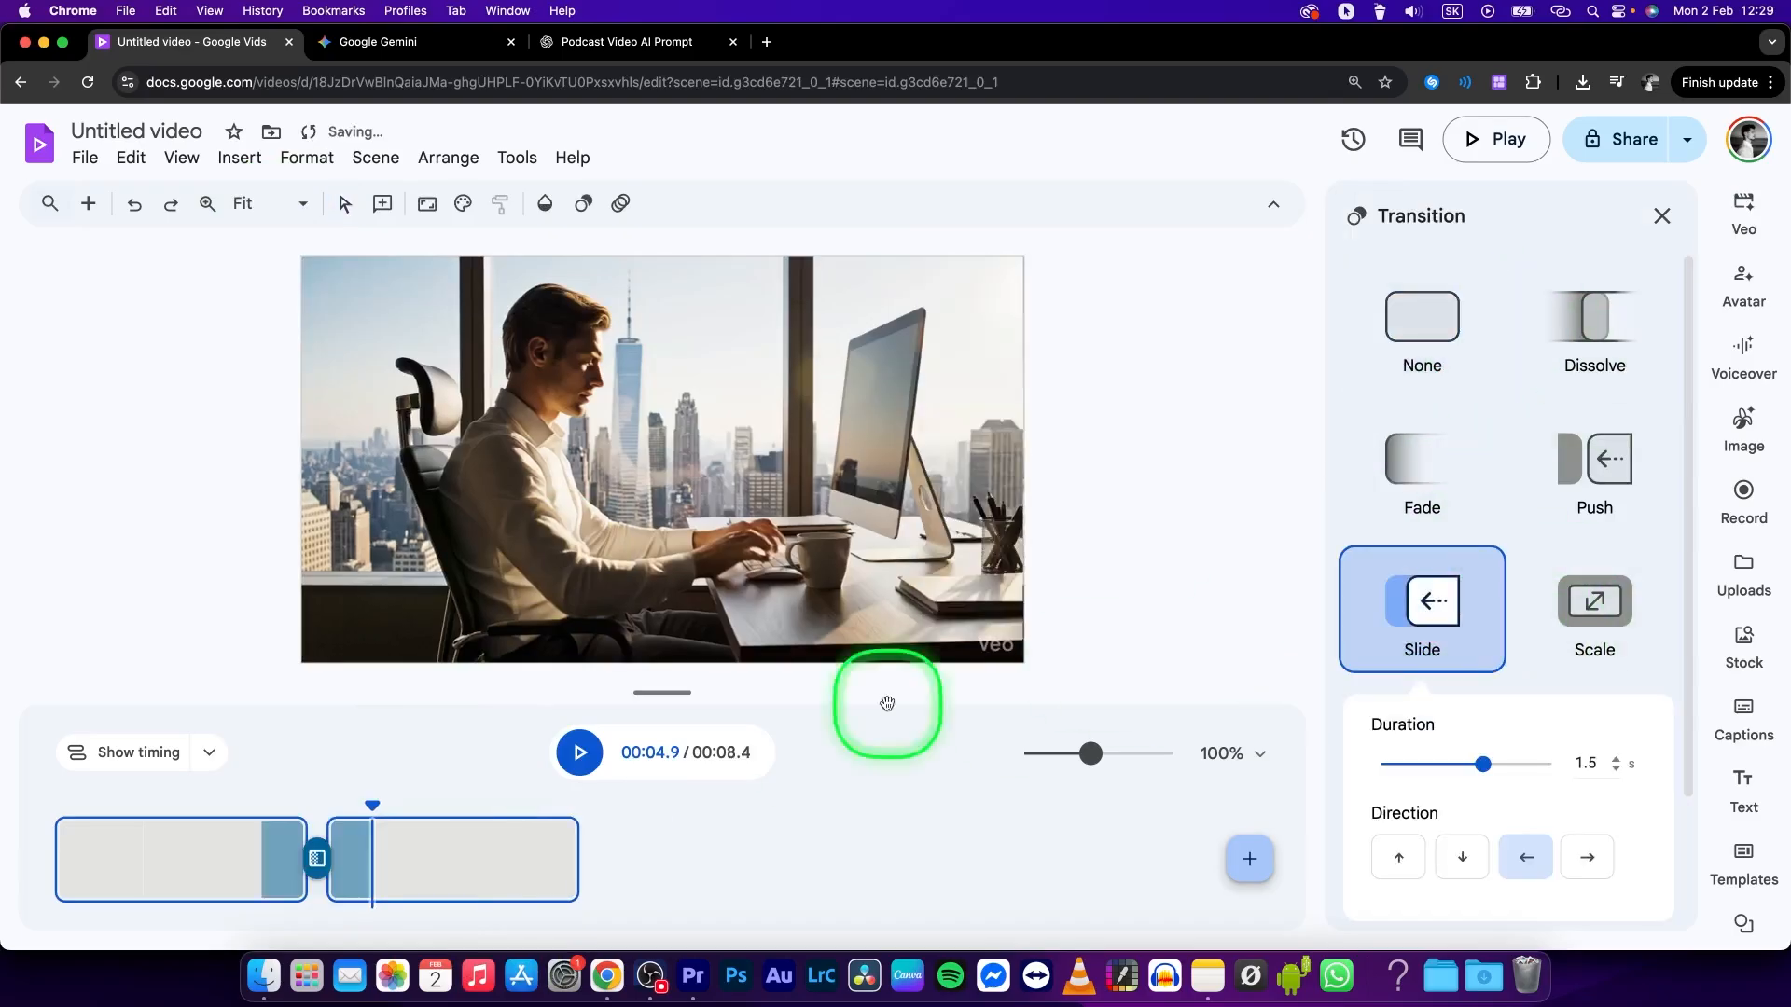
{"action": "left_click", "coordinate": [199, 786]}
{"action": "left_click", "coordinate": [579, 747]}
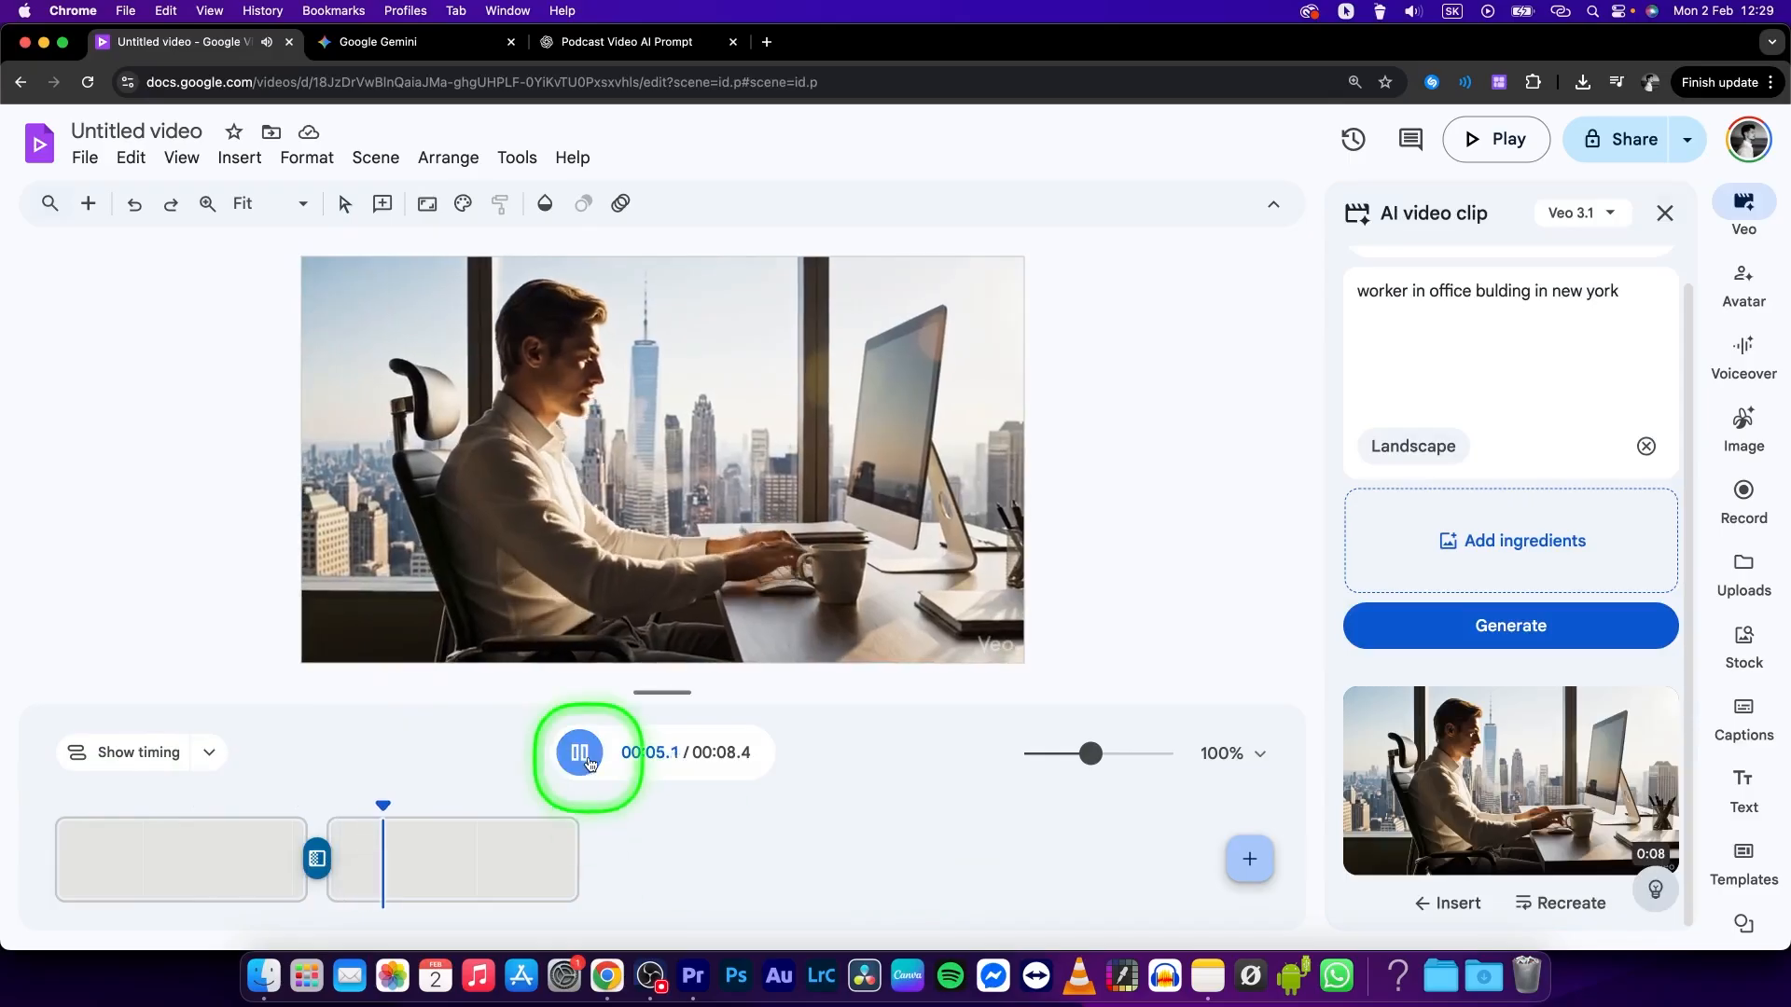
{"action": "left_click", "coordinate": [579, 752]}
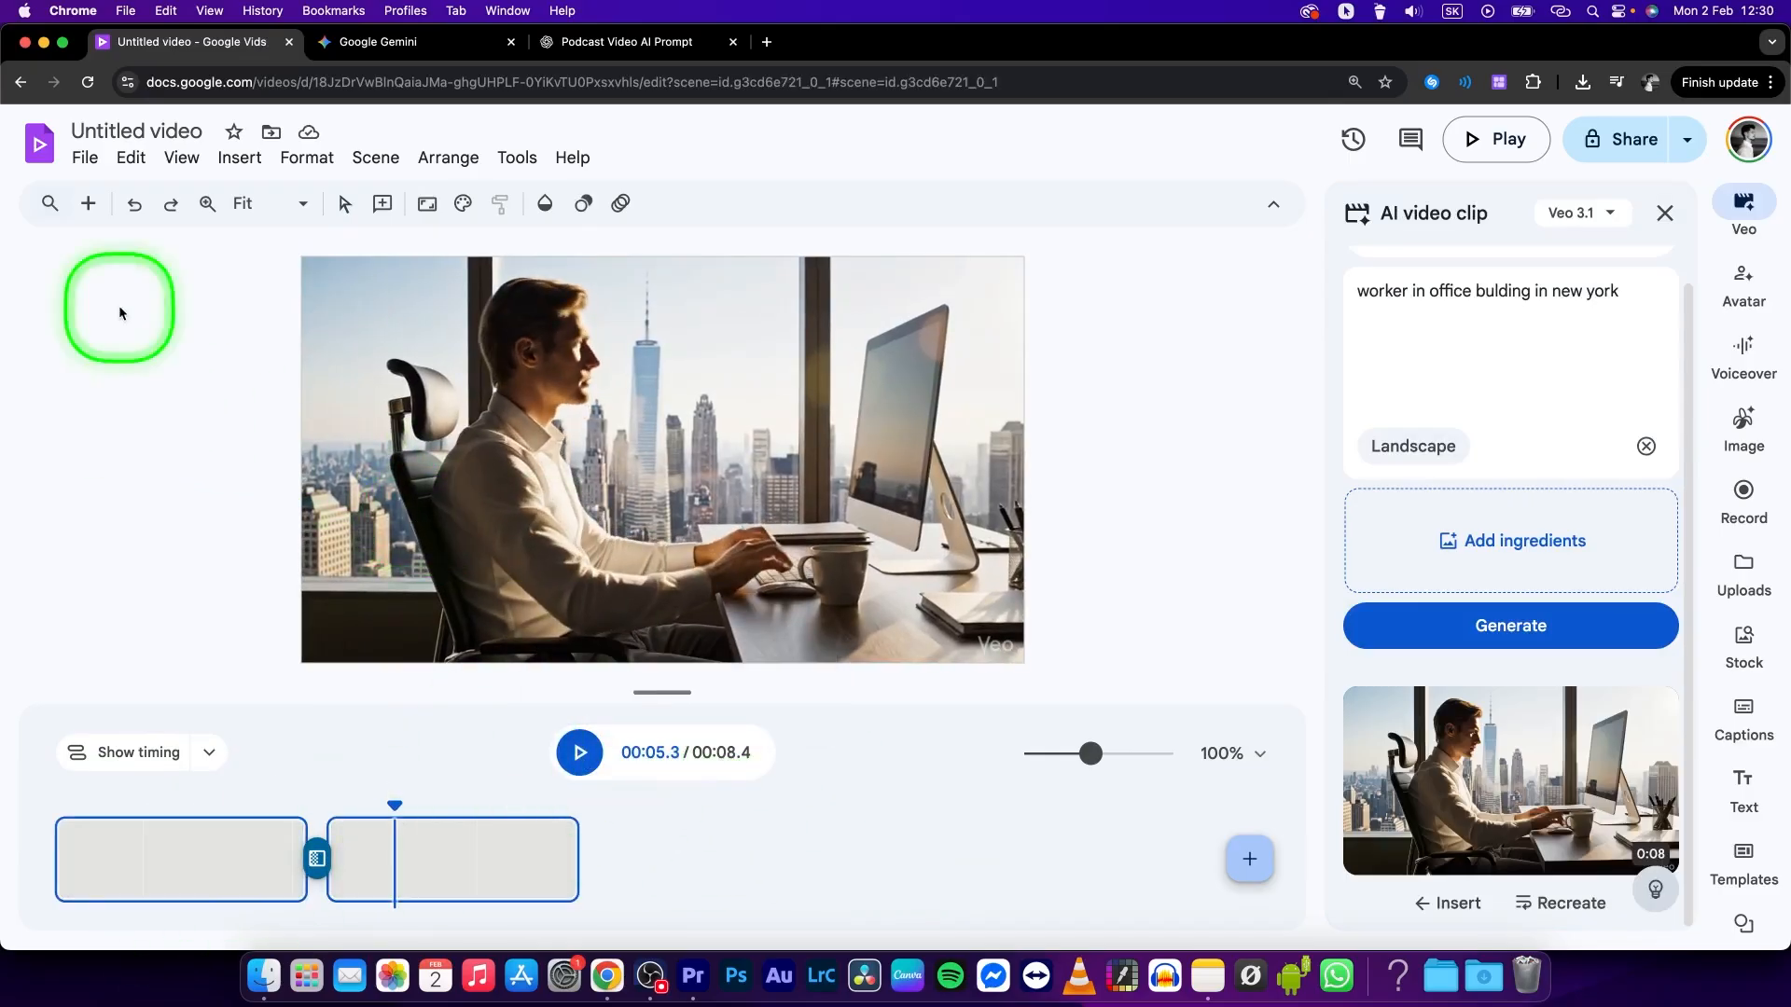
Rename the untitled video as "worker in building"
{"action": "left_click", "coordinate": [202, 129]}
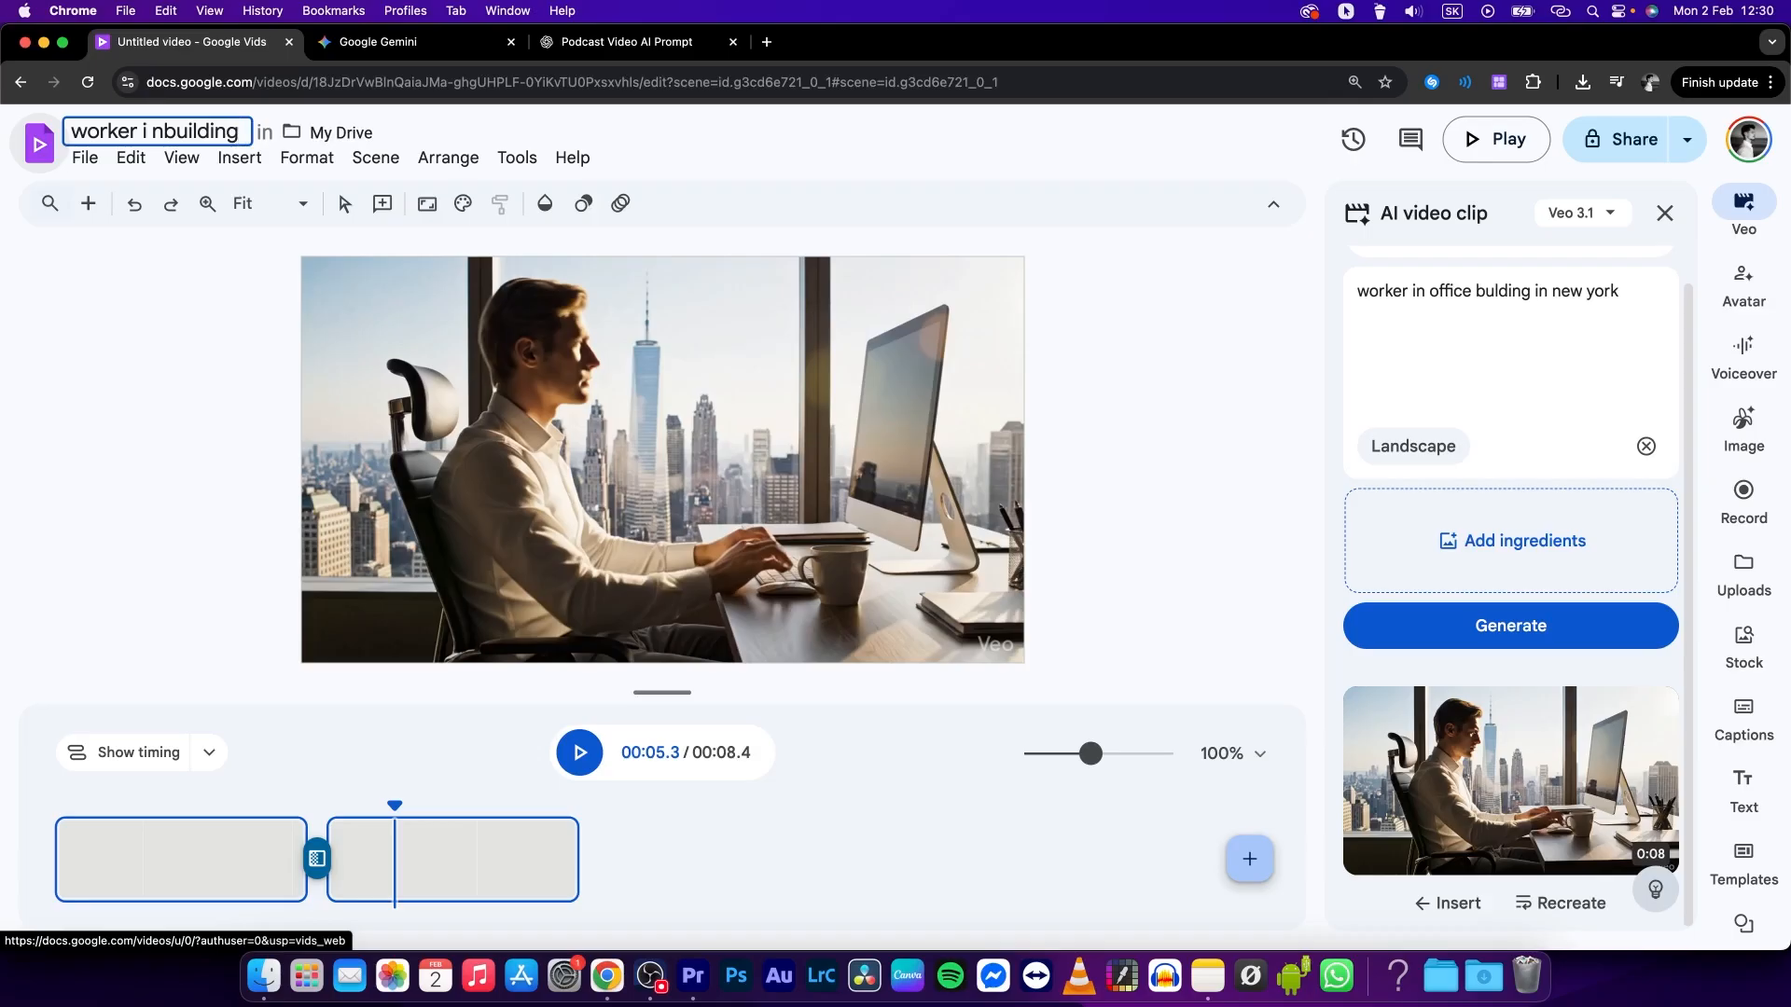
{"action": "left_click", "coordinate": [156, 131]}
{"action": "key", "text": "BackSpace"}
{"action": "key", "text": "Right"}
{"action": "left_click", "coordinate": [150, 389]}
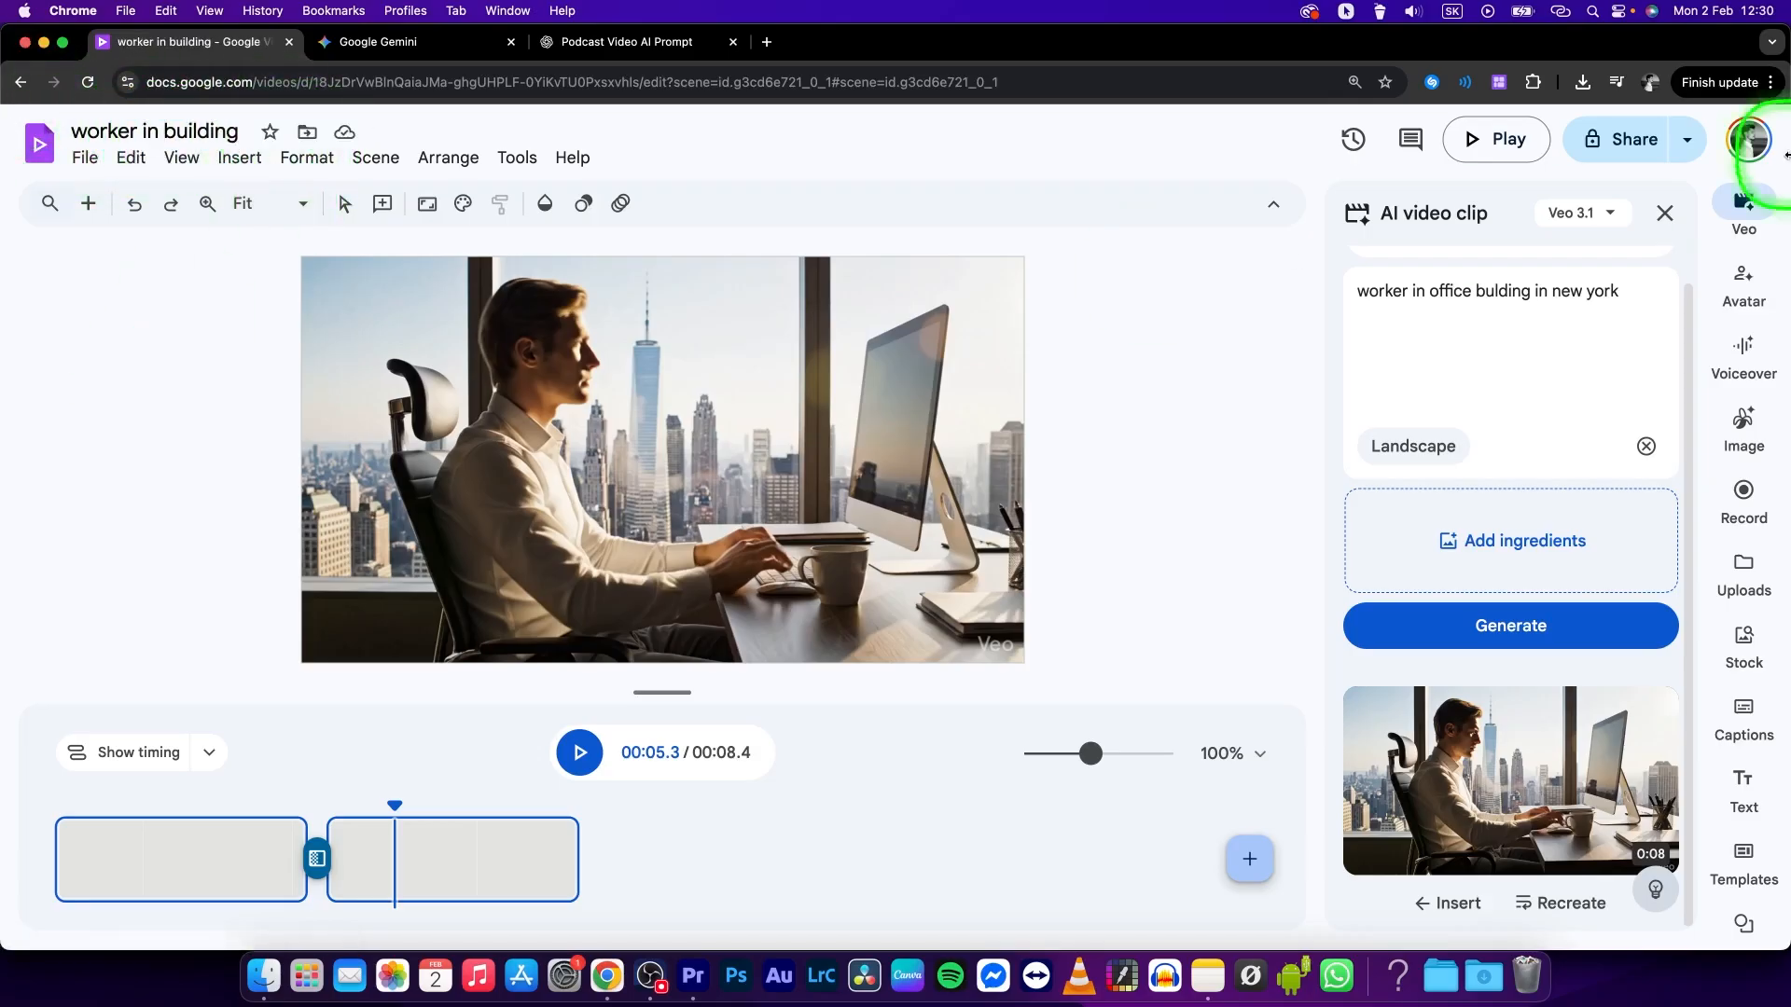
Look over the AI avatar and AI voiceover tools, including the voices offered for narration
{"action": "left_click", "coordinate": [1666, 213]}
{"action": "left_click", "coordinate": [1728, 280]}
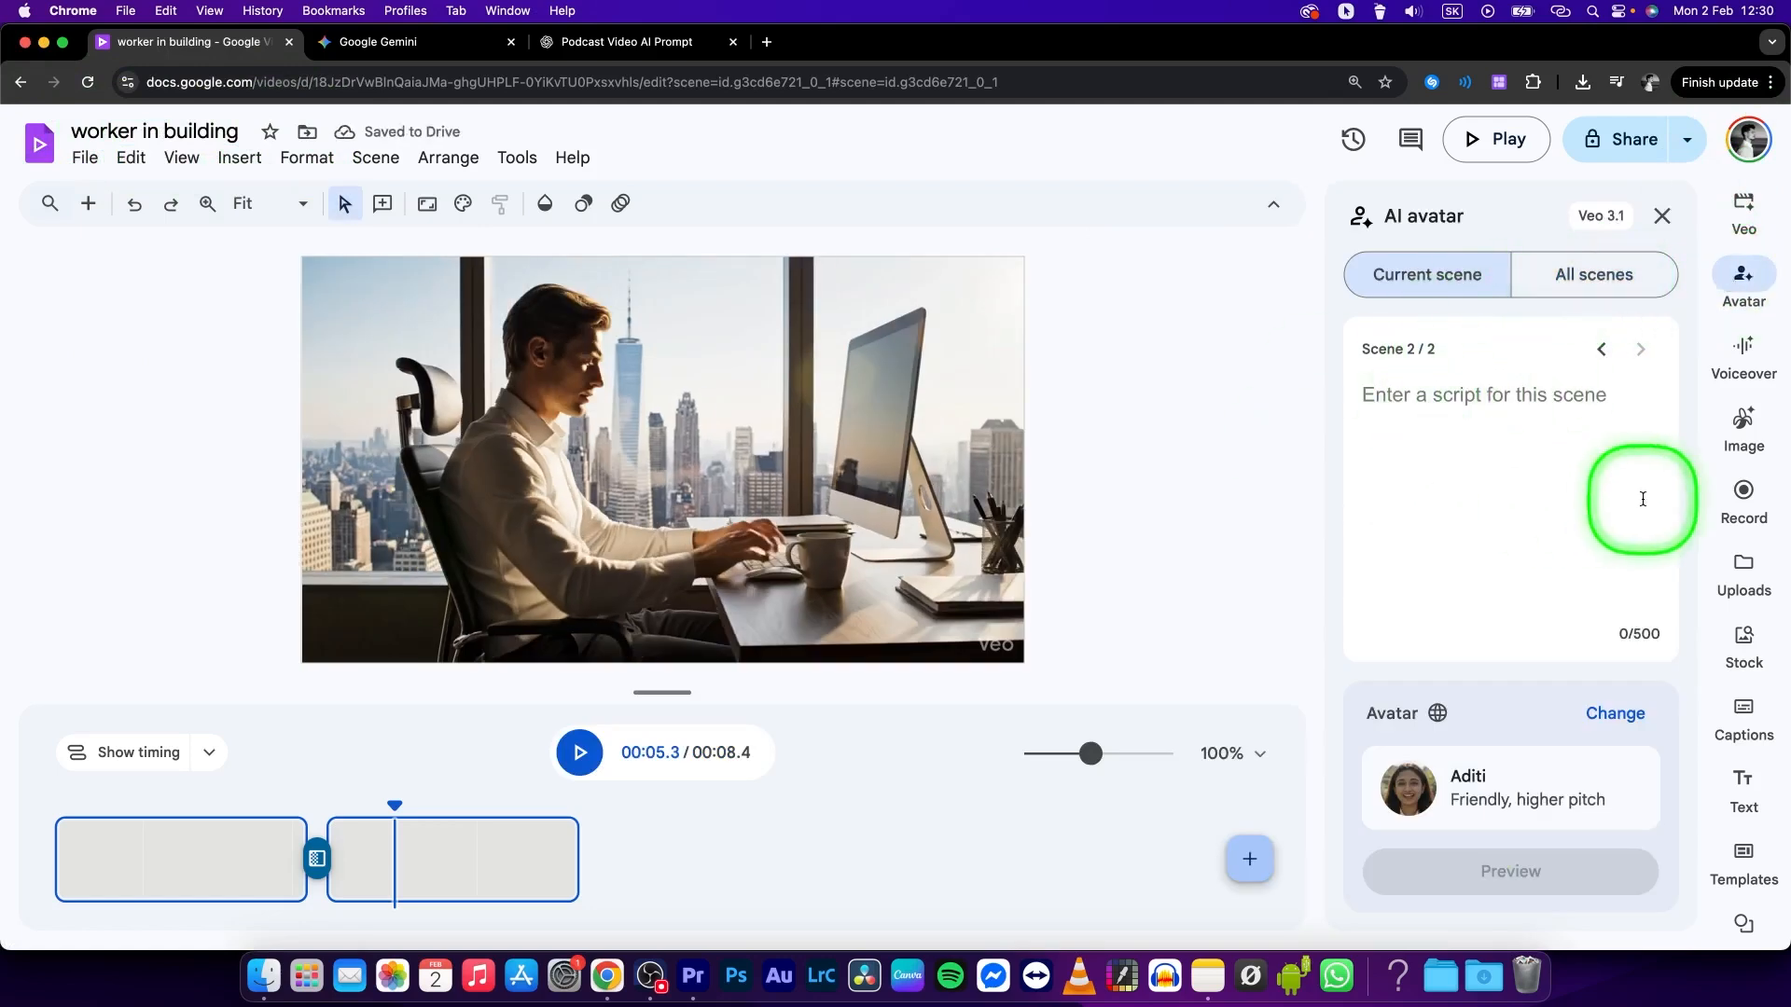
{"action": "left_click", "coordinate": [1743, 349]}
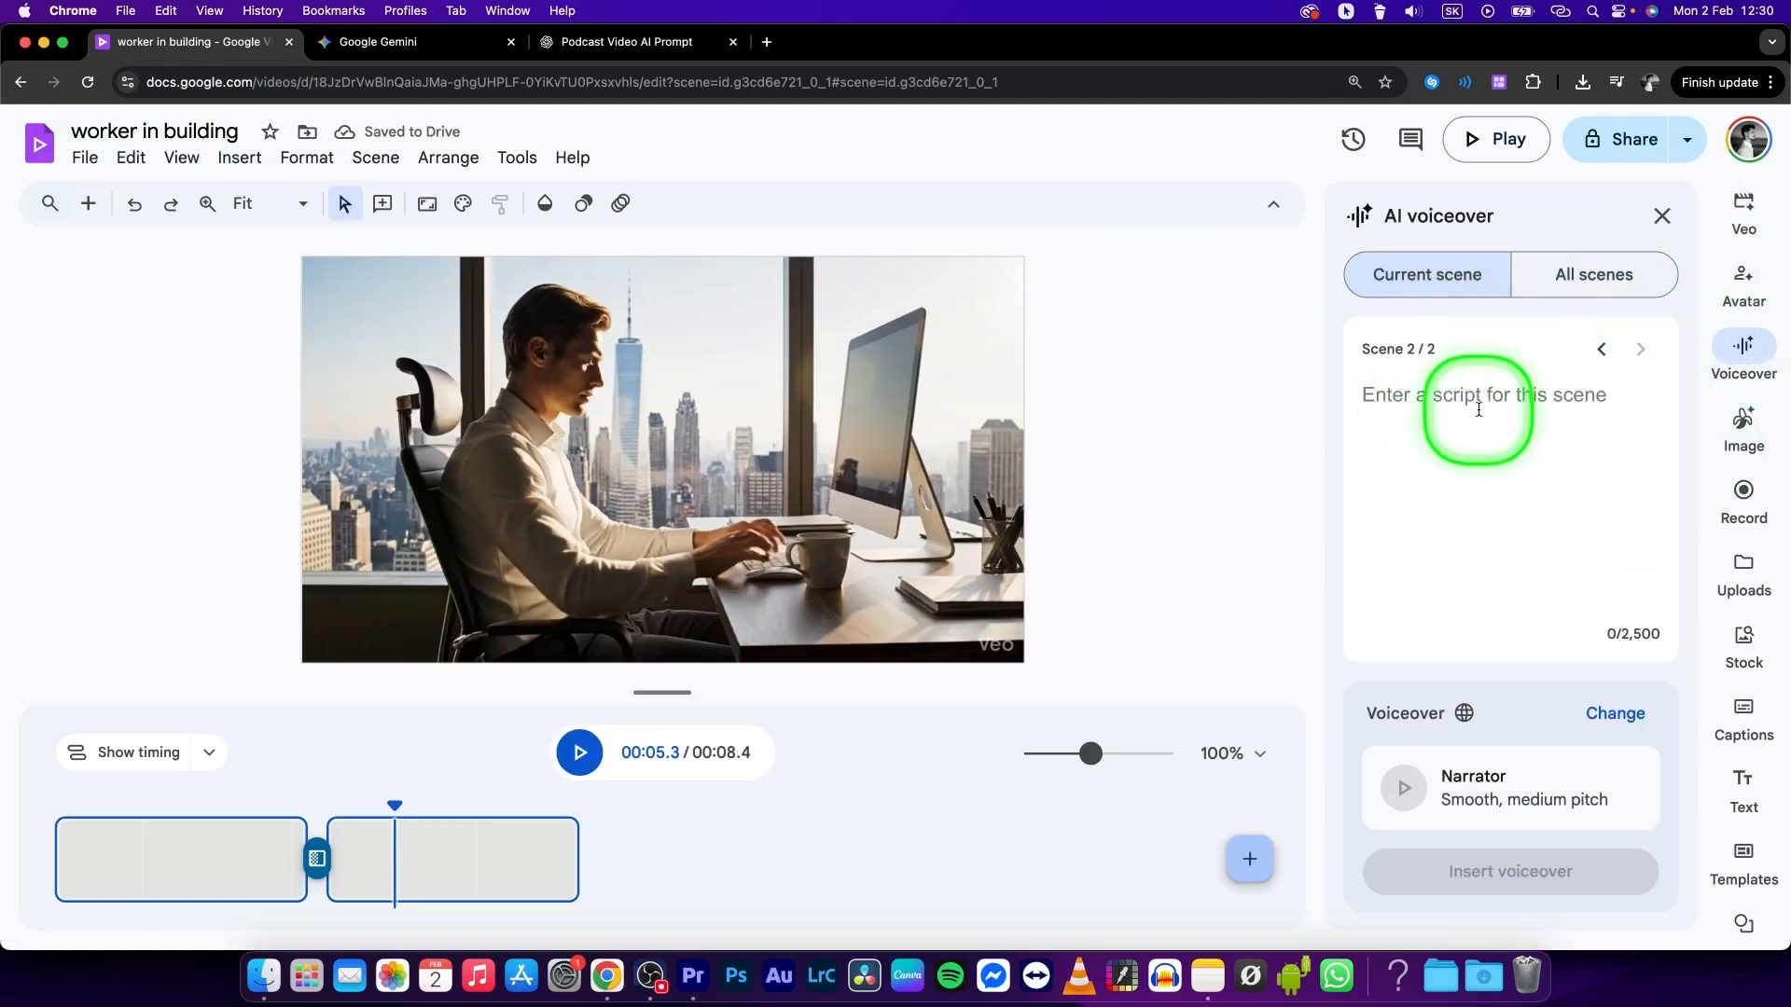
{"action": "left_click", "coordinate": [1608, 714]}
{"action": "scroll", "coordinate": [864, 517], "scroll_direction": "down", "scroll_amount": 4}
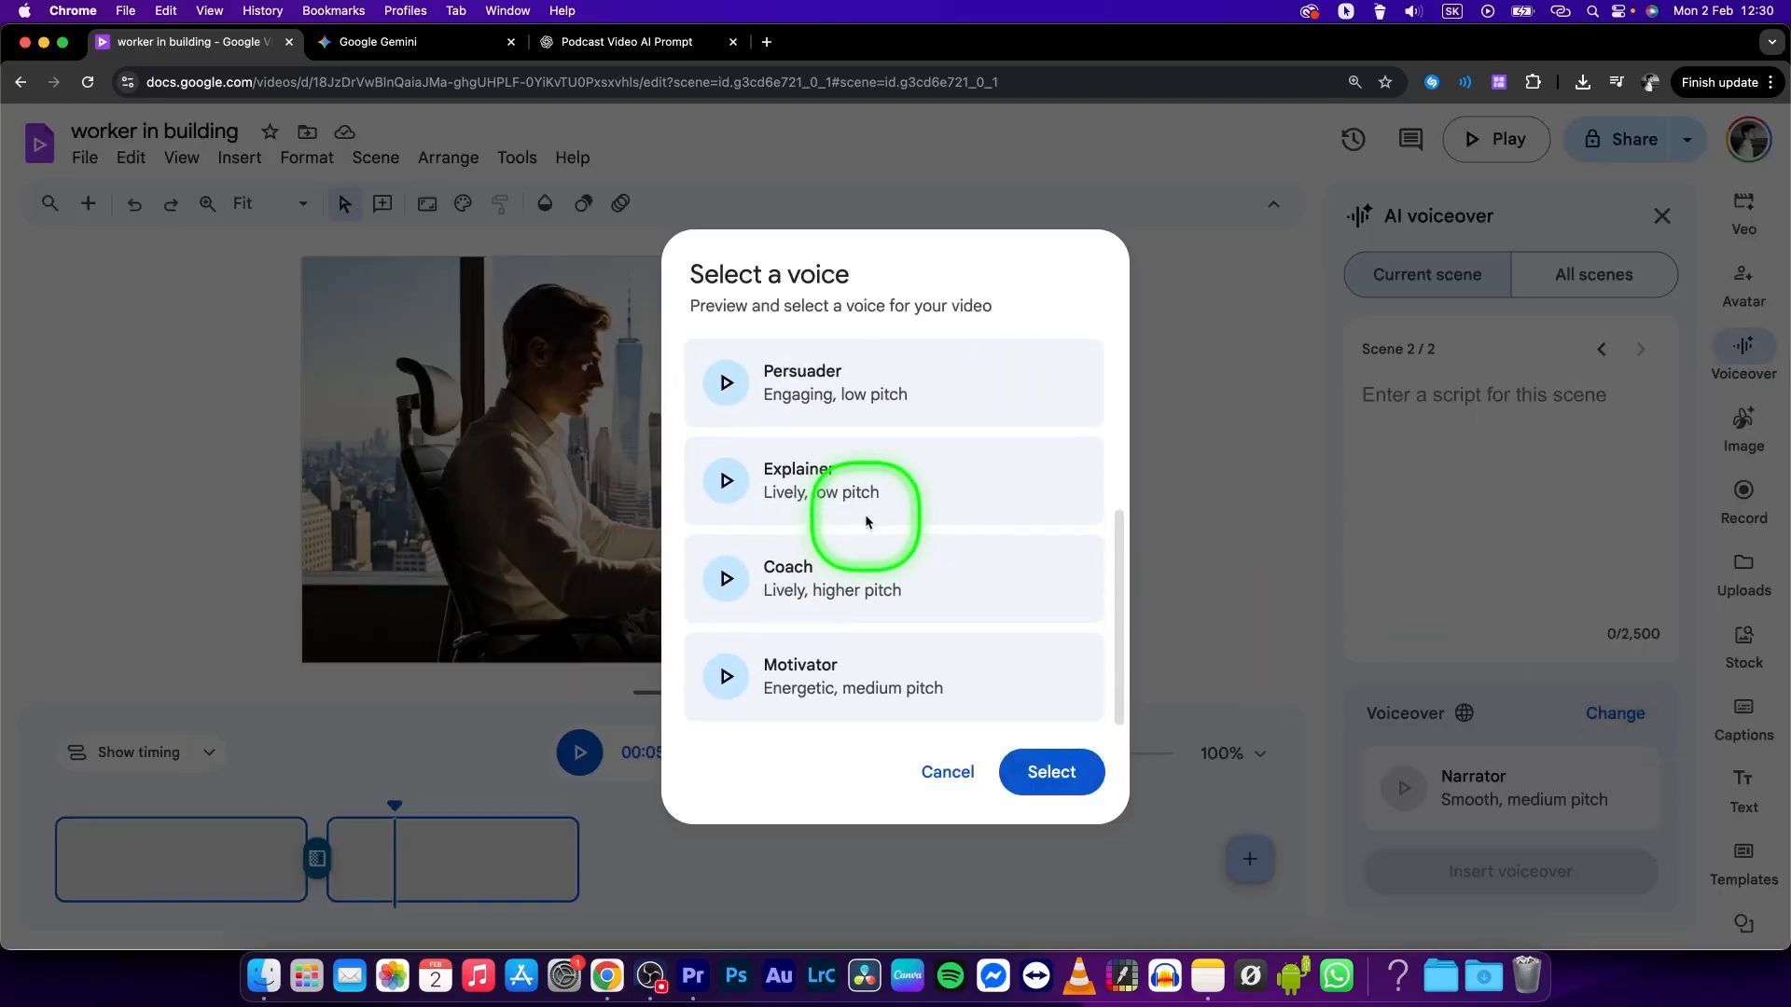
{"action": "scroll", "coordinate": [865, 518], "scroll_direction": "up", "scroll_amount": 4}
{"action": "left_click", "coordinate": [948, 771]}
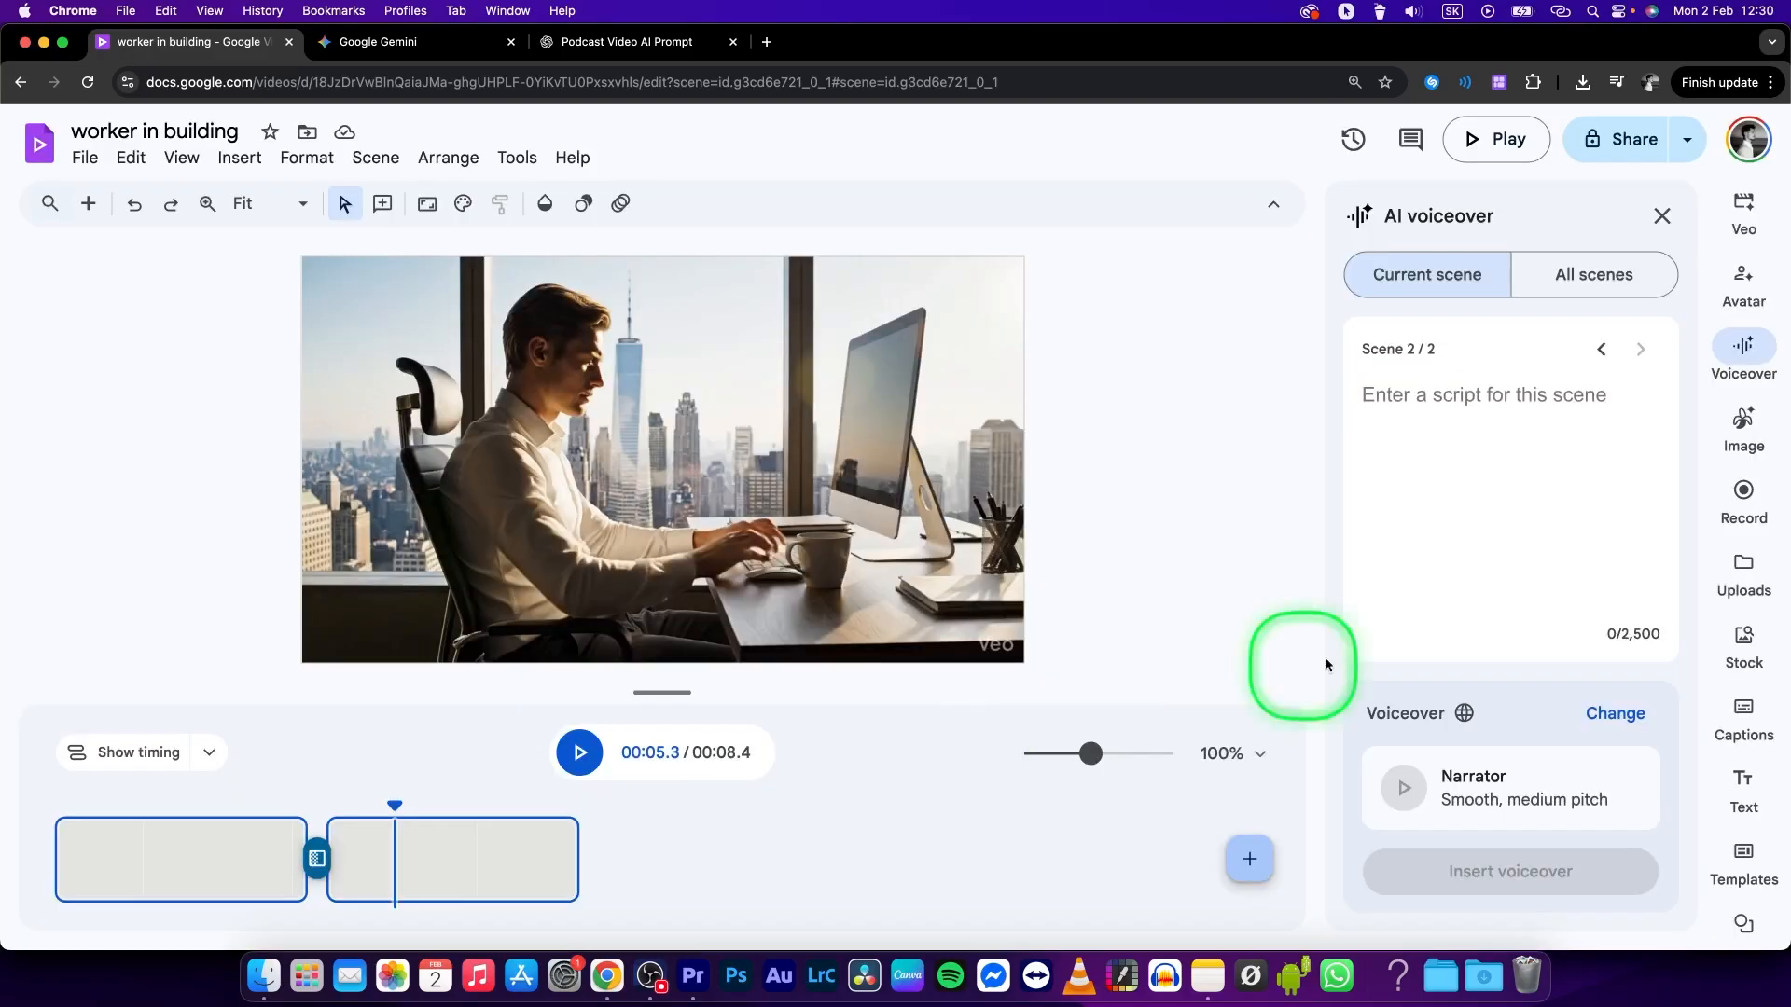
Examine the image generator, the recording options and the stock media collection
{"action": "left_click", "coordinate": [1739, 424]}
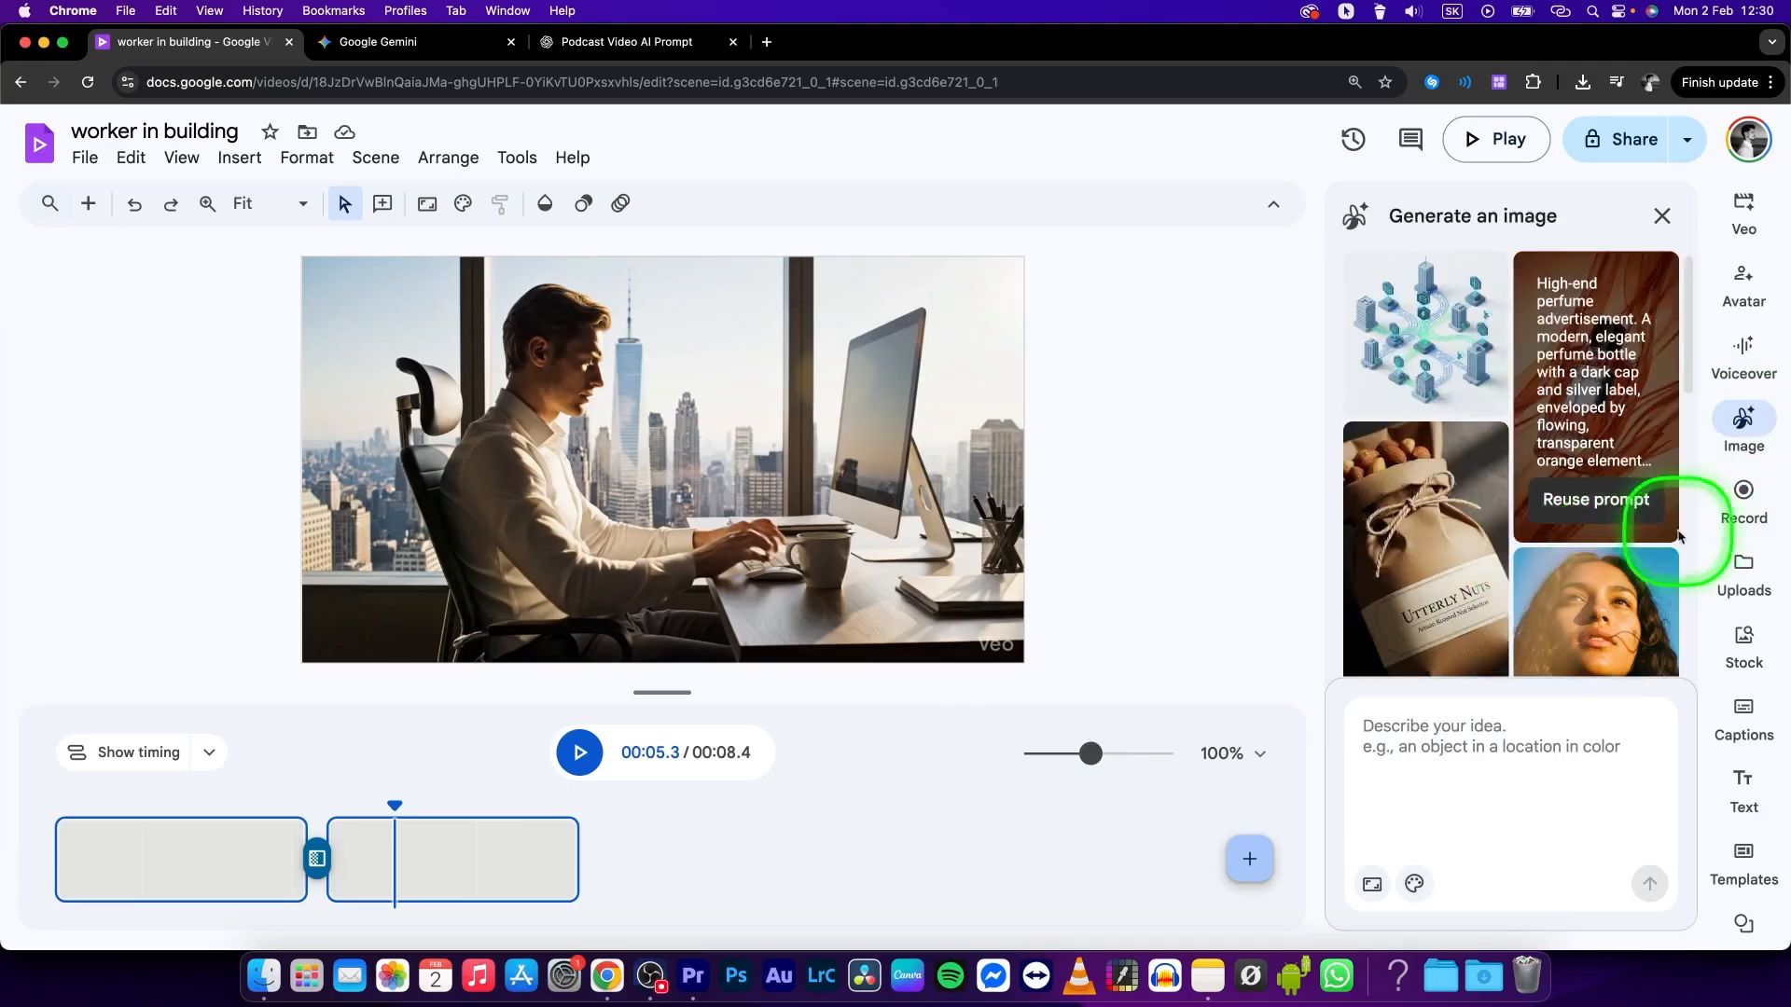
{"action": "left_click", "coordinate": [1742, 494]}
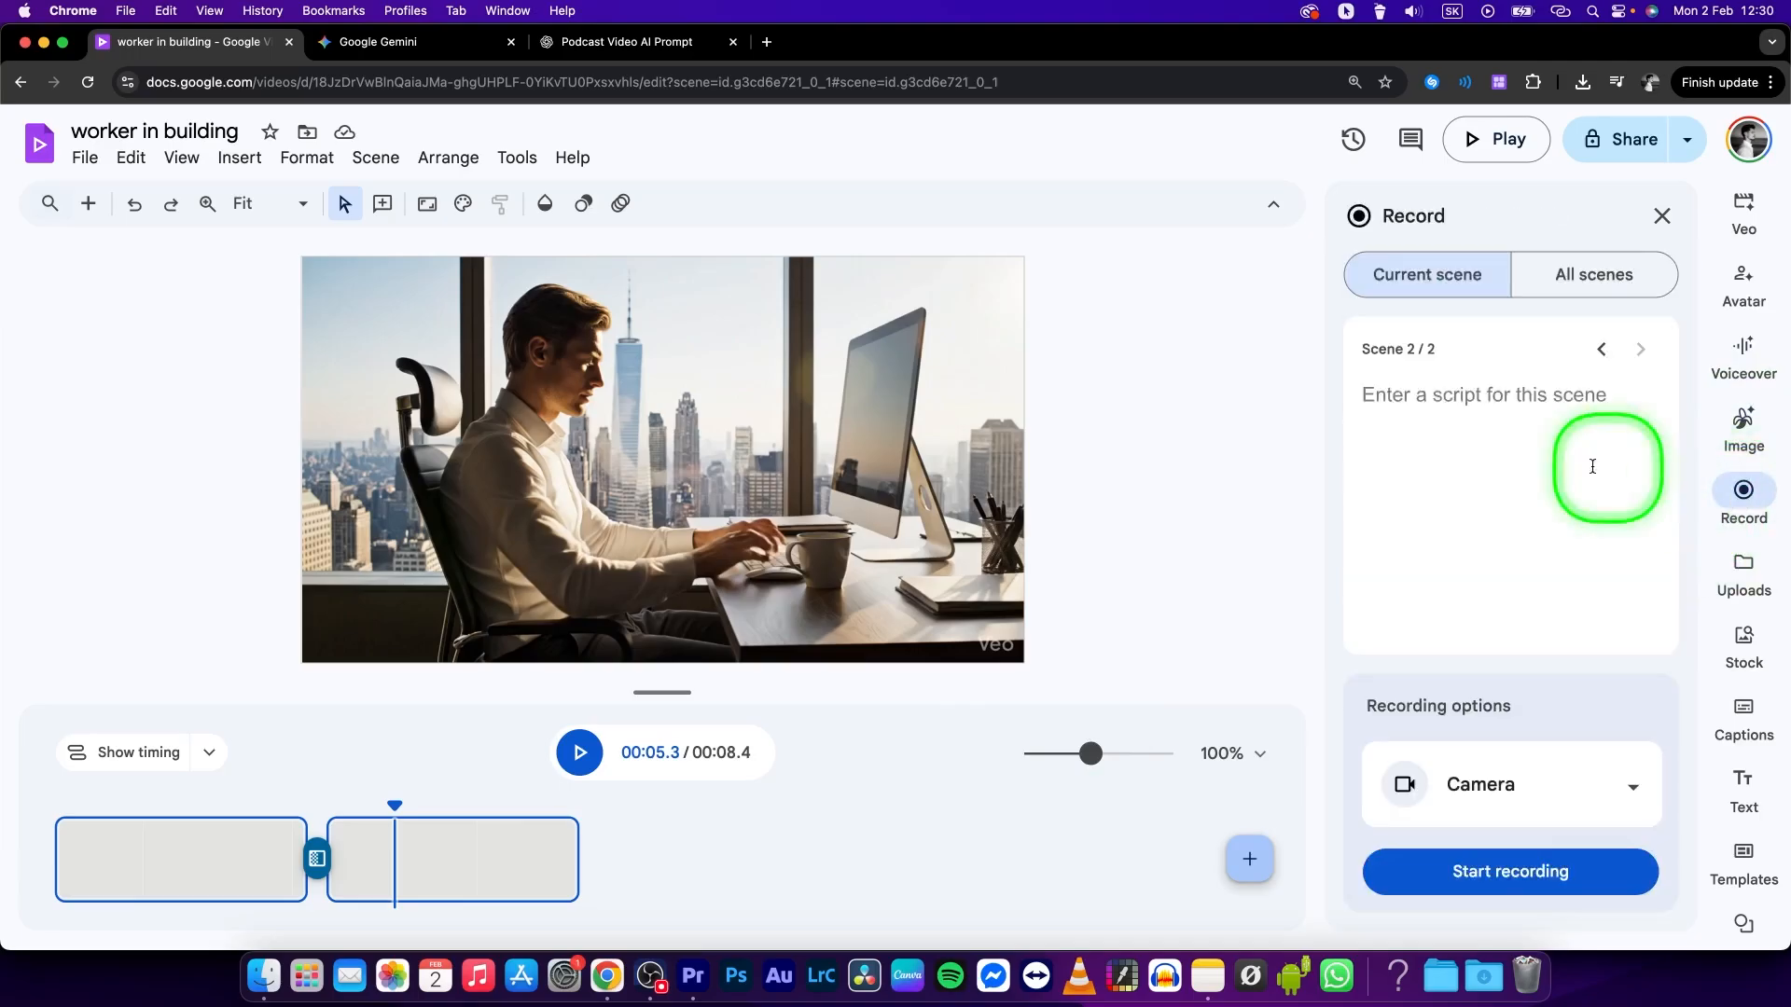
{"action": "left_click", "coordinate": [1511, 797]}
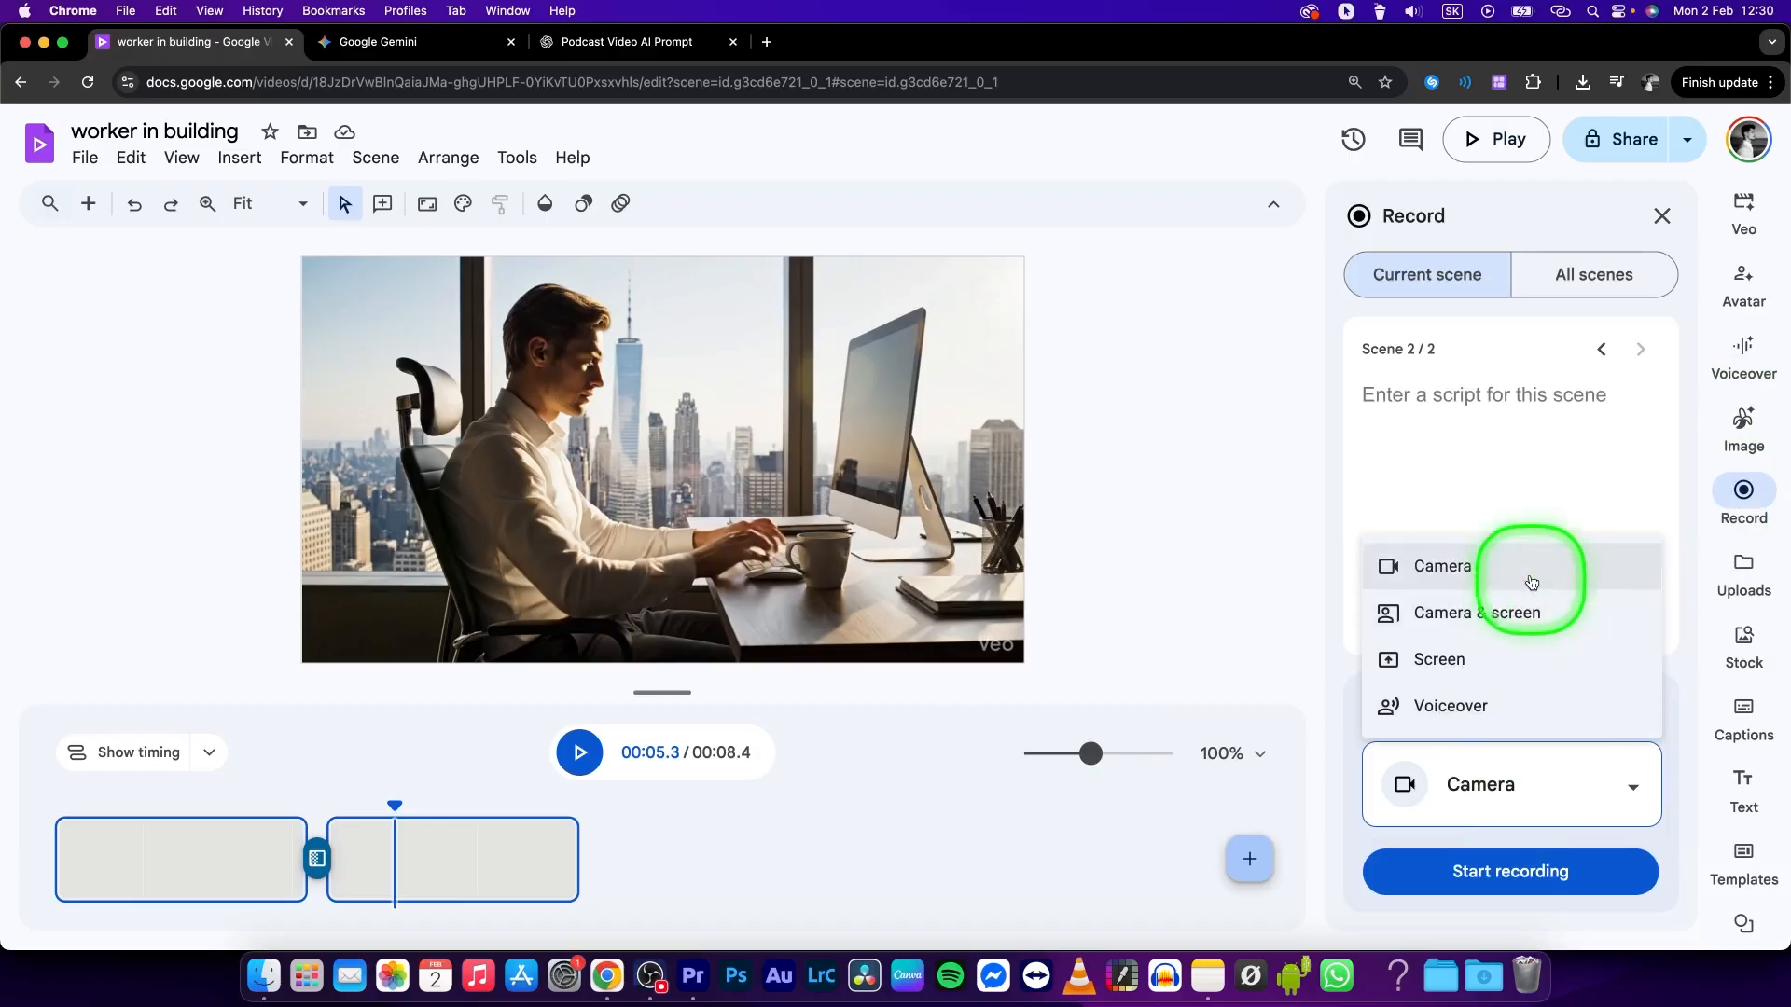
{"action": "left_click", "coordinate": [1510, 471]}
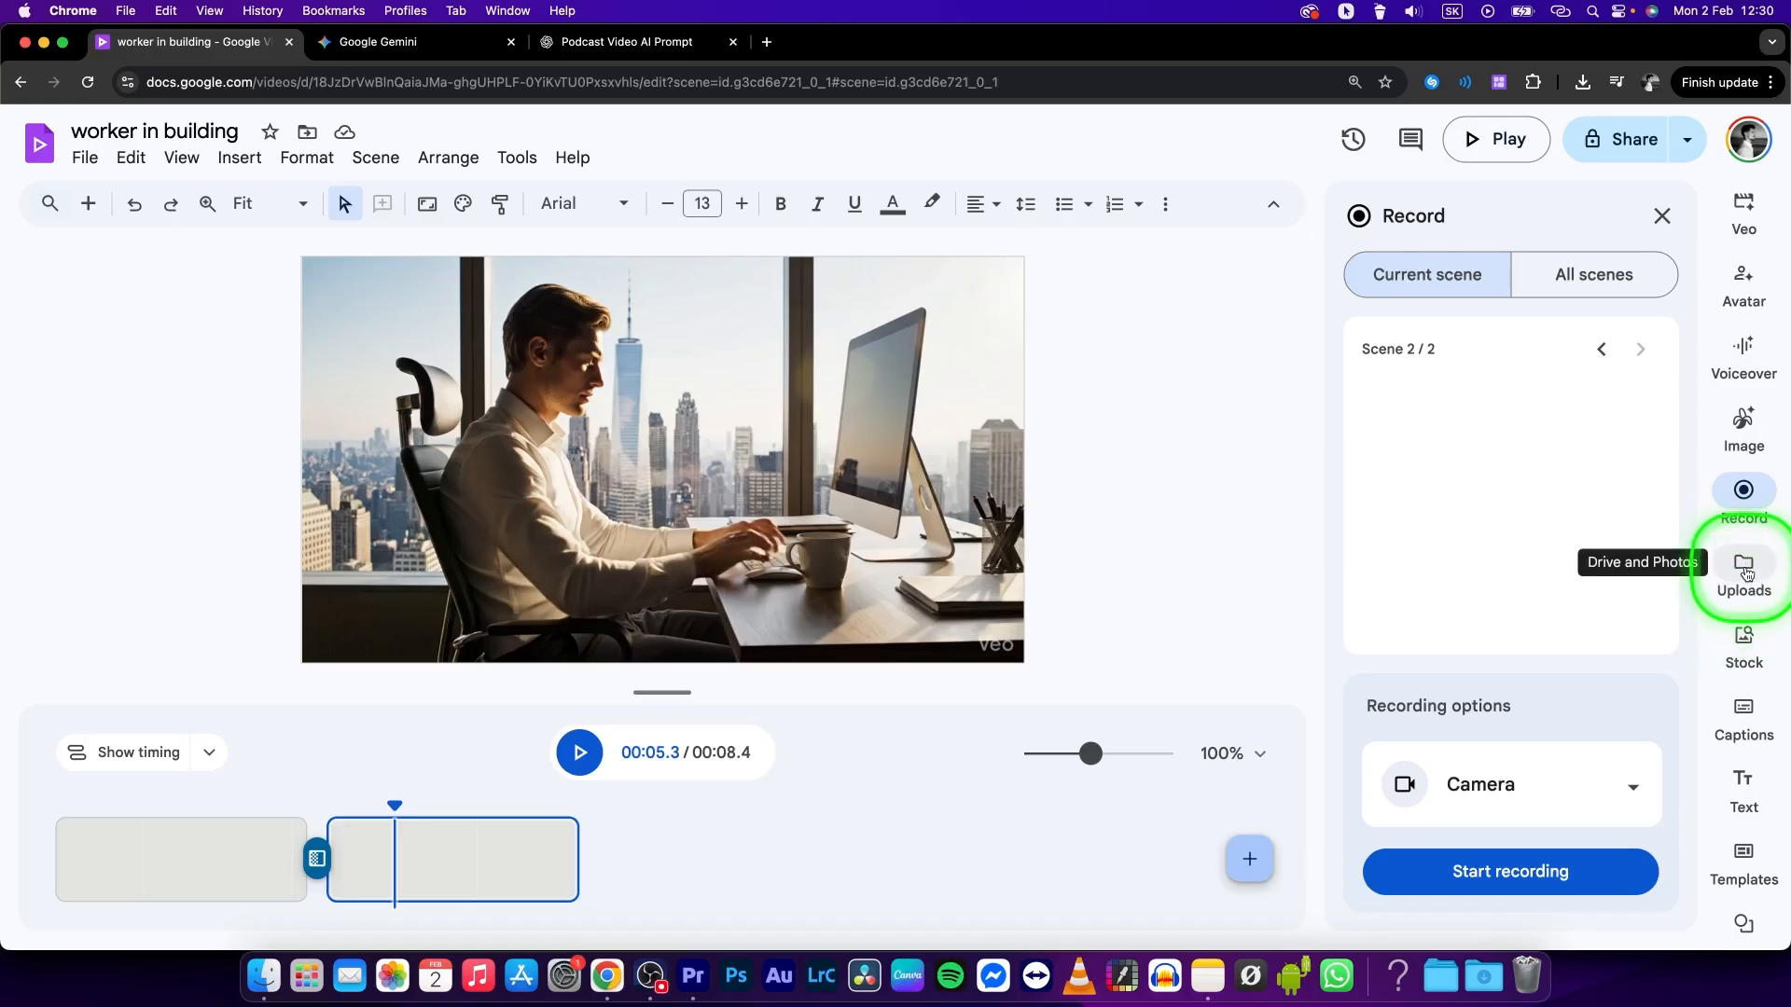
{"action": "left_click", "coordinate": [1743, 640]}
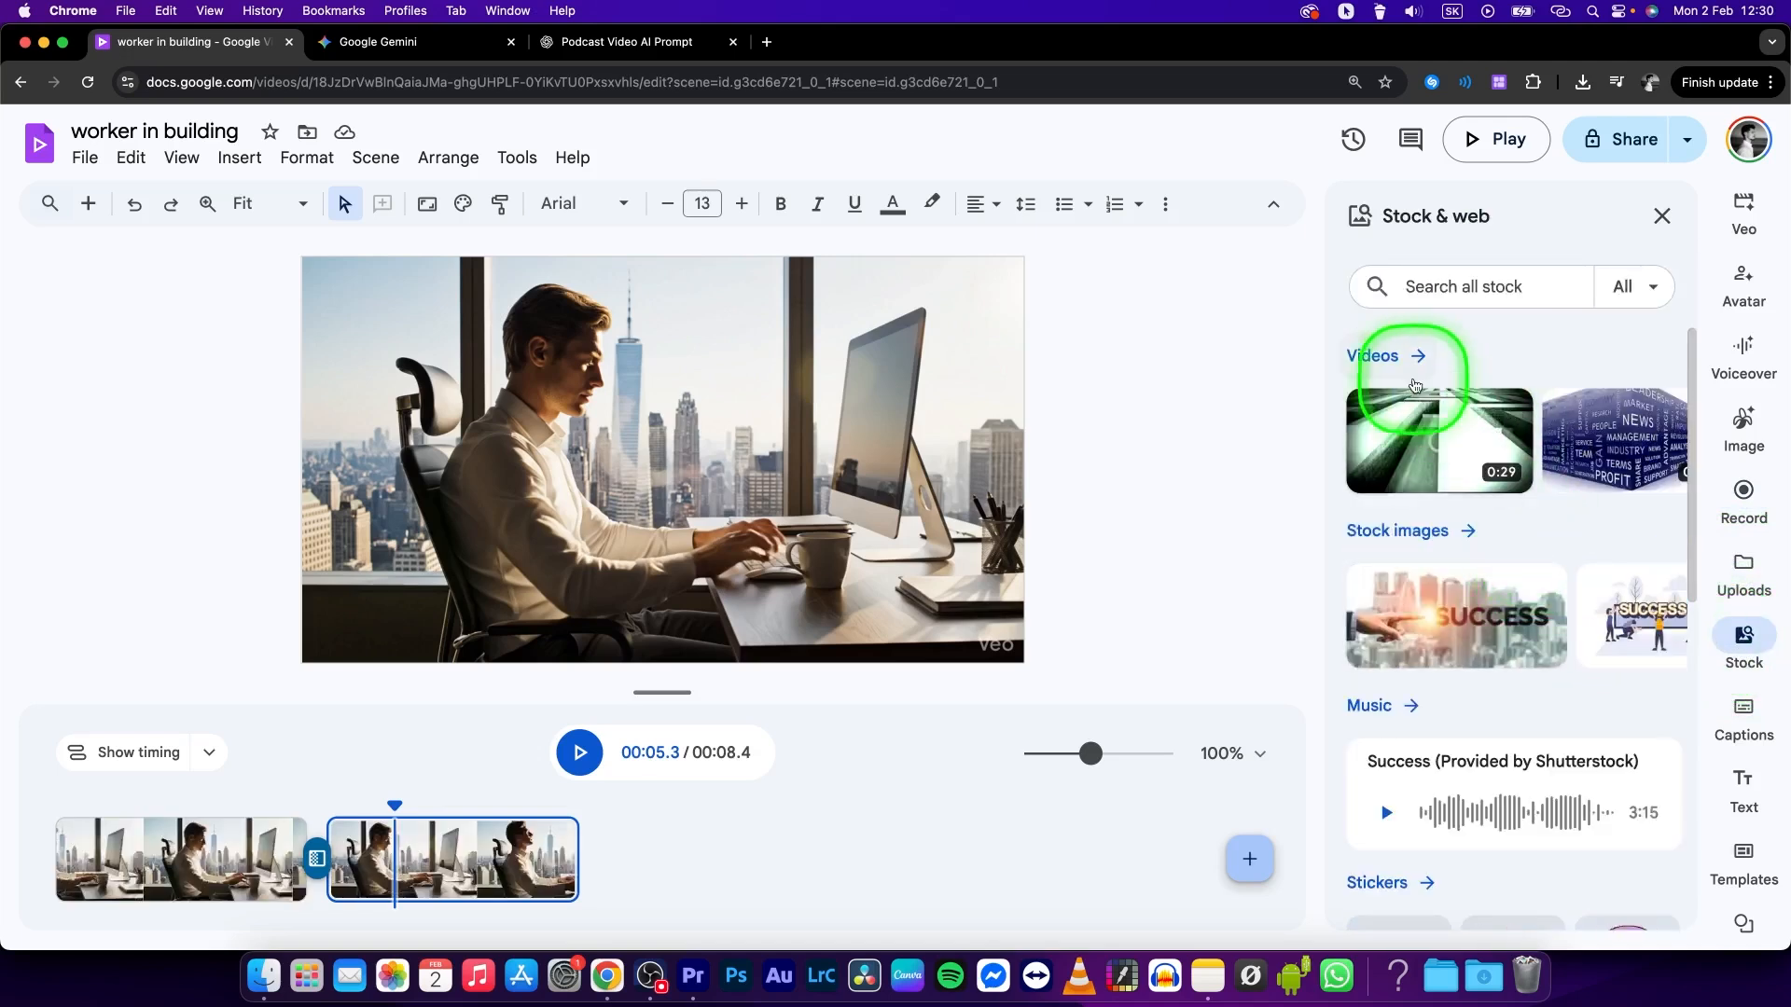
{"action": "scroll", "coordinate": [1427, 718], "scroll_direction": "down", "scroll_amount": 5}
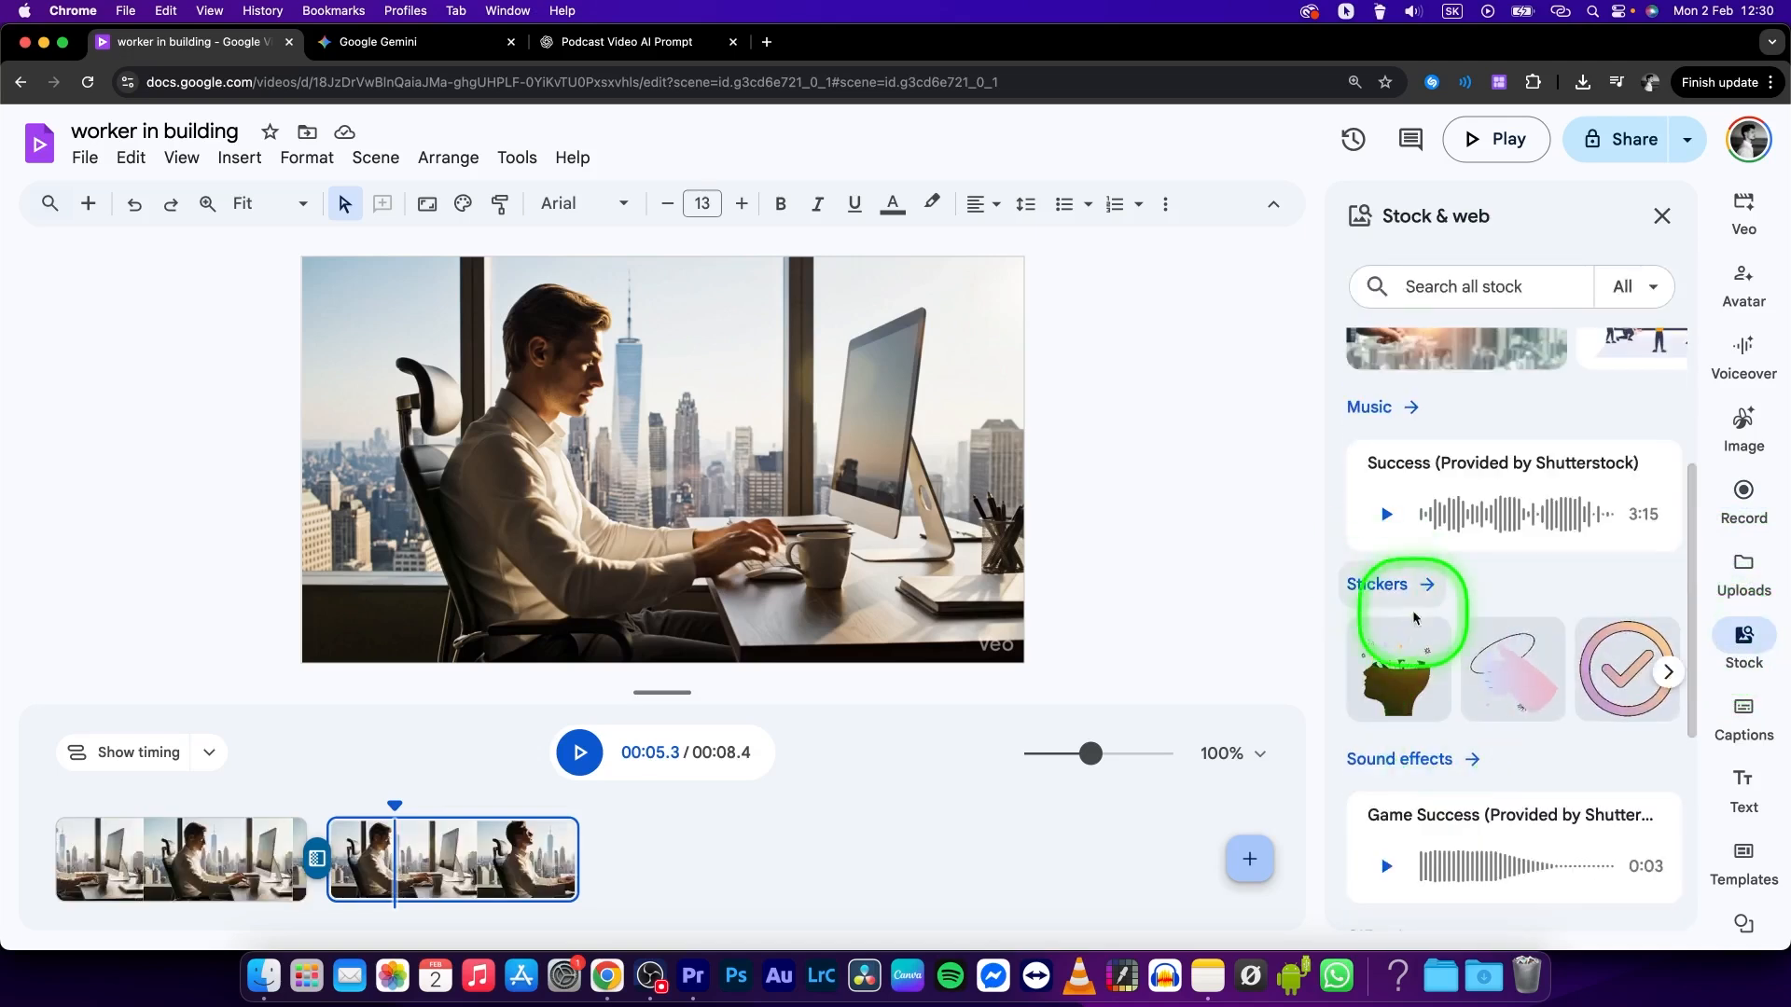
Look over the remaining stock media categories, the caption styles and the text presets
{"action": "scroll", "coordinate": [1492, 644], "scroll_direction": "down", "scroll_amount": 4}
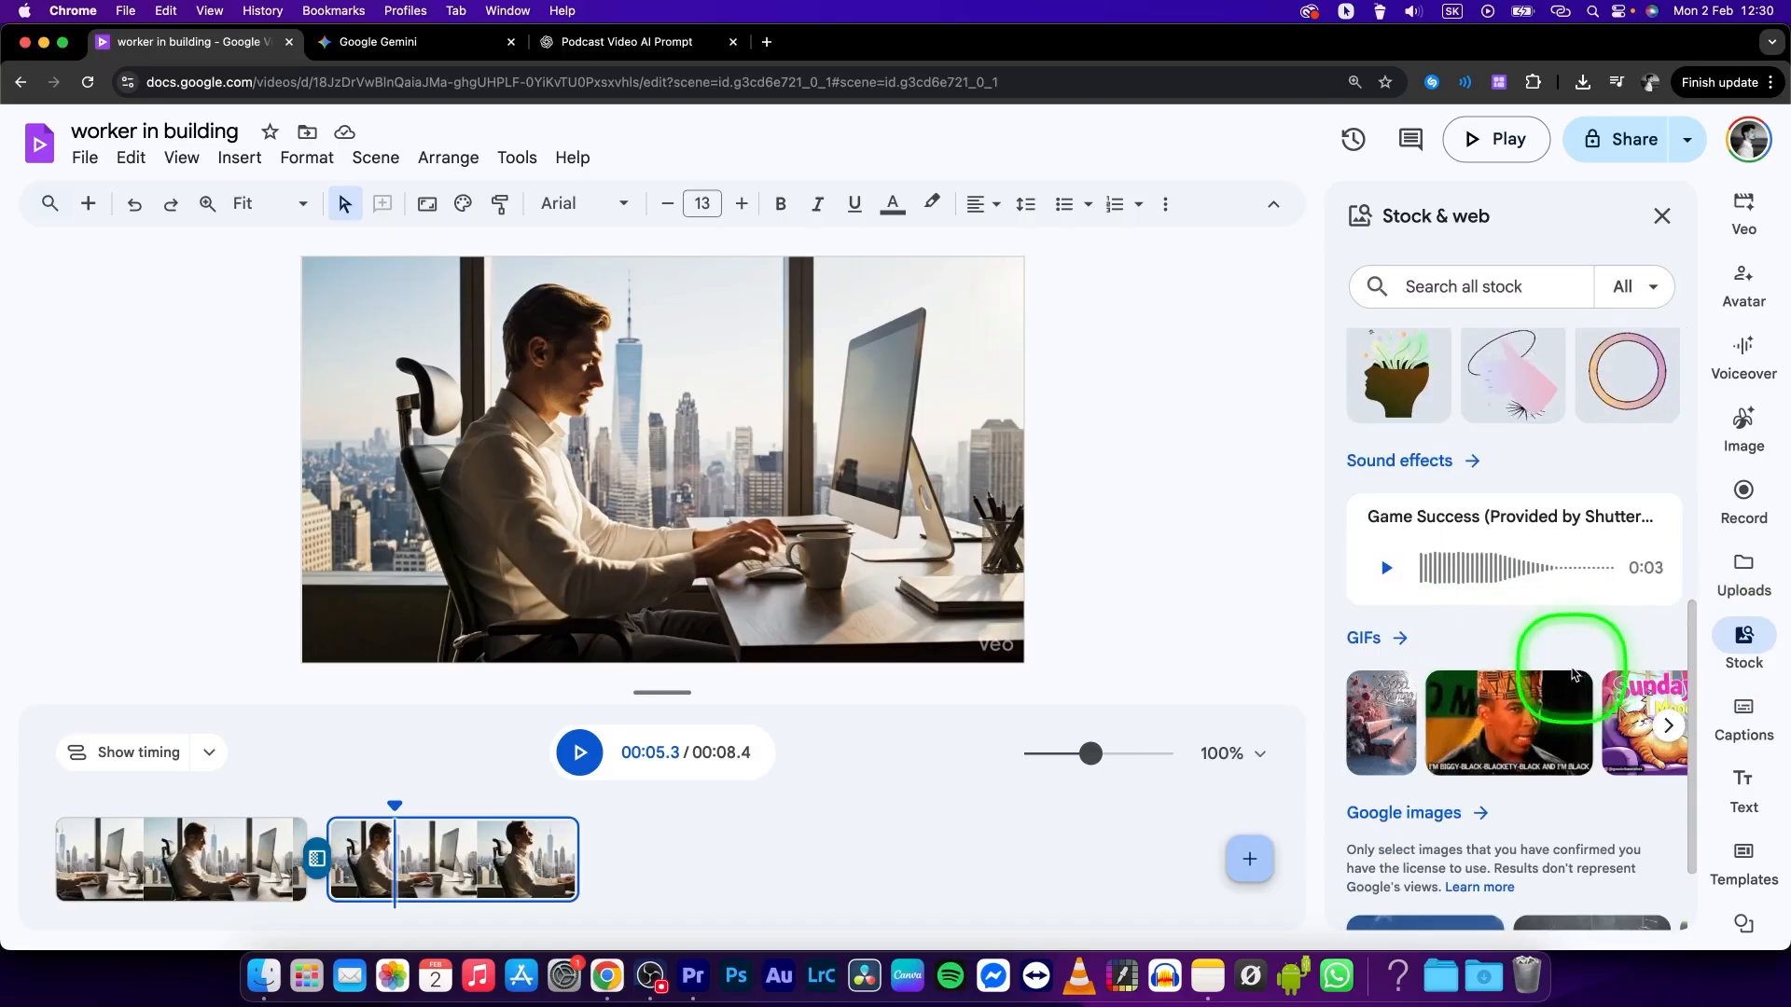
{"action": "left_click", "coordinate": [1743, 711]}
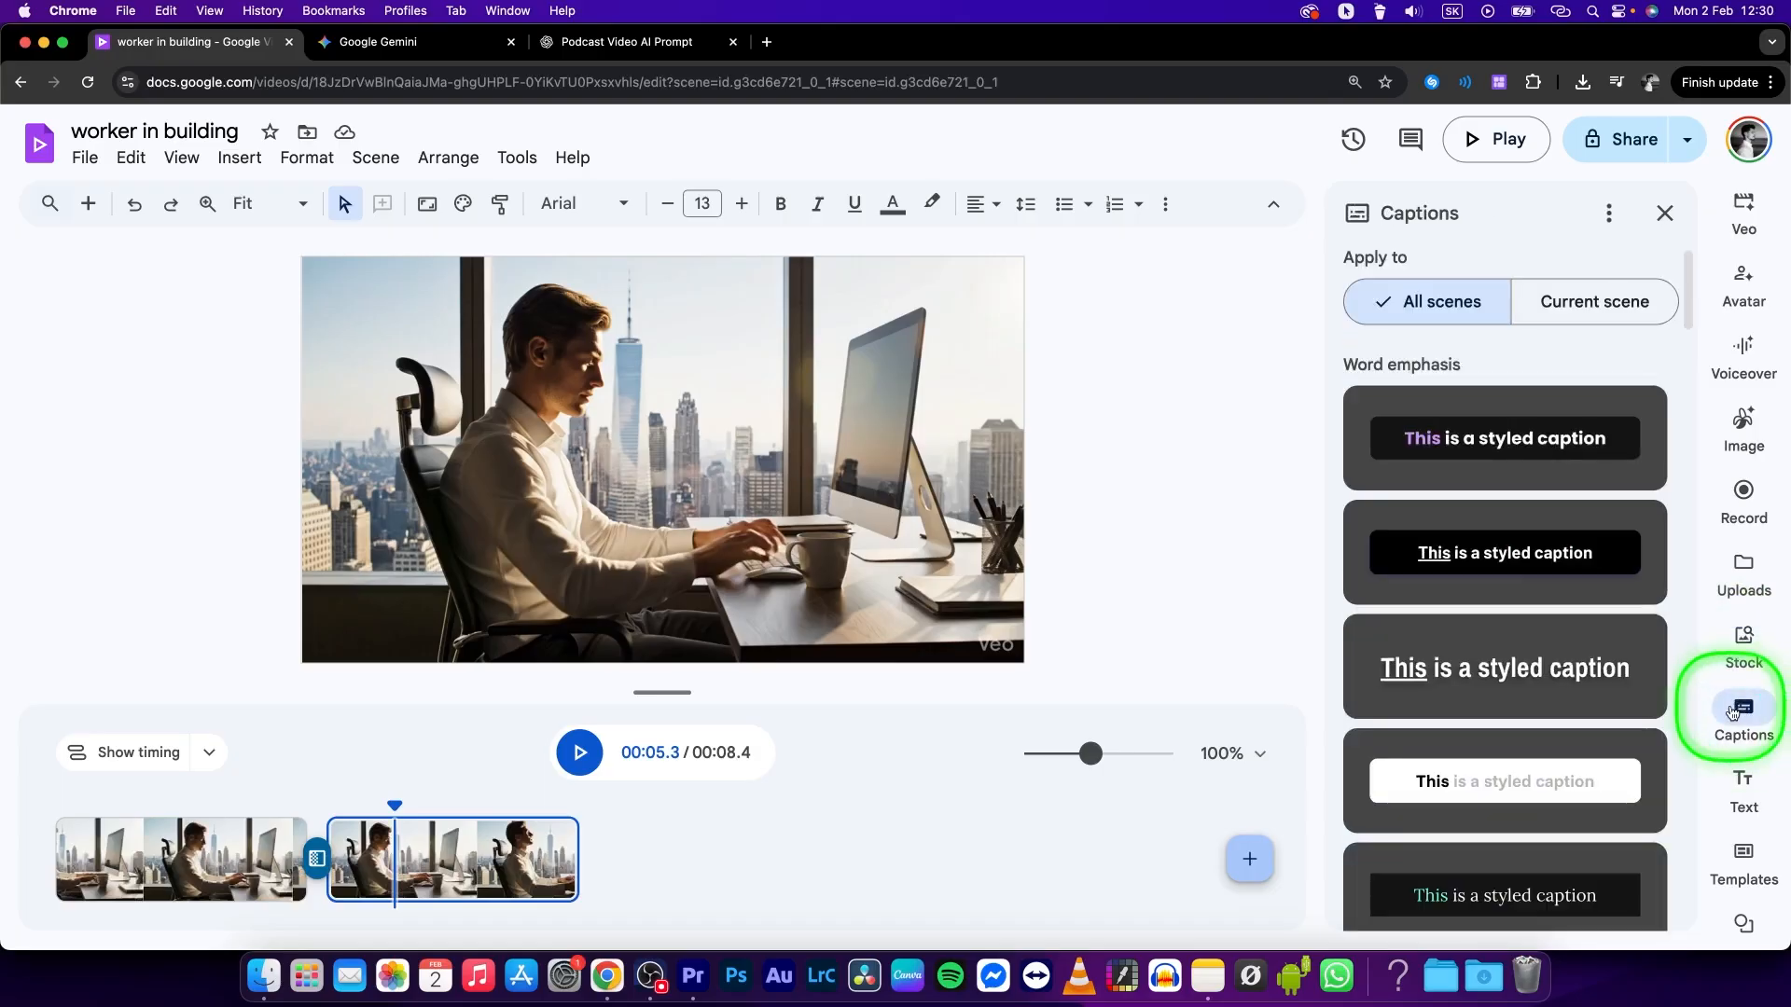
{"action": "scroll", "coordinate": [1589, 715], "scroll_direction": "down", "scroll_amount": 2}
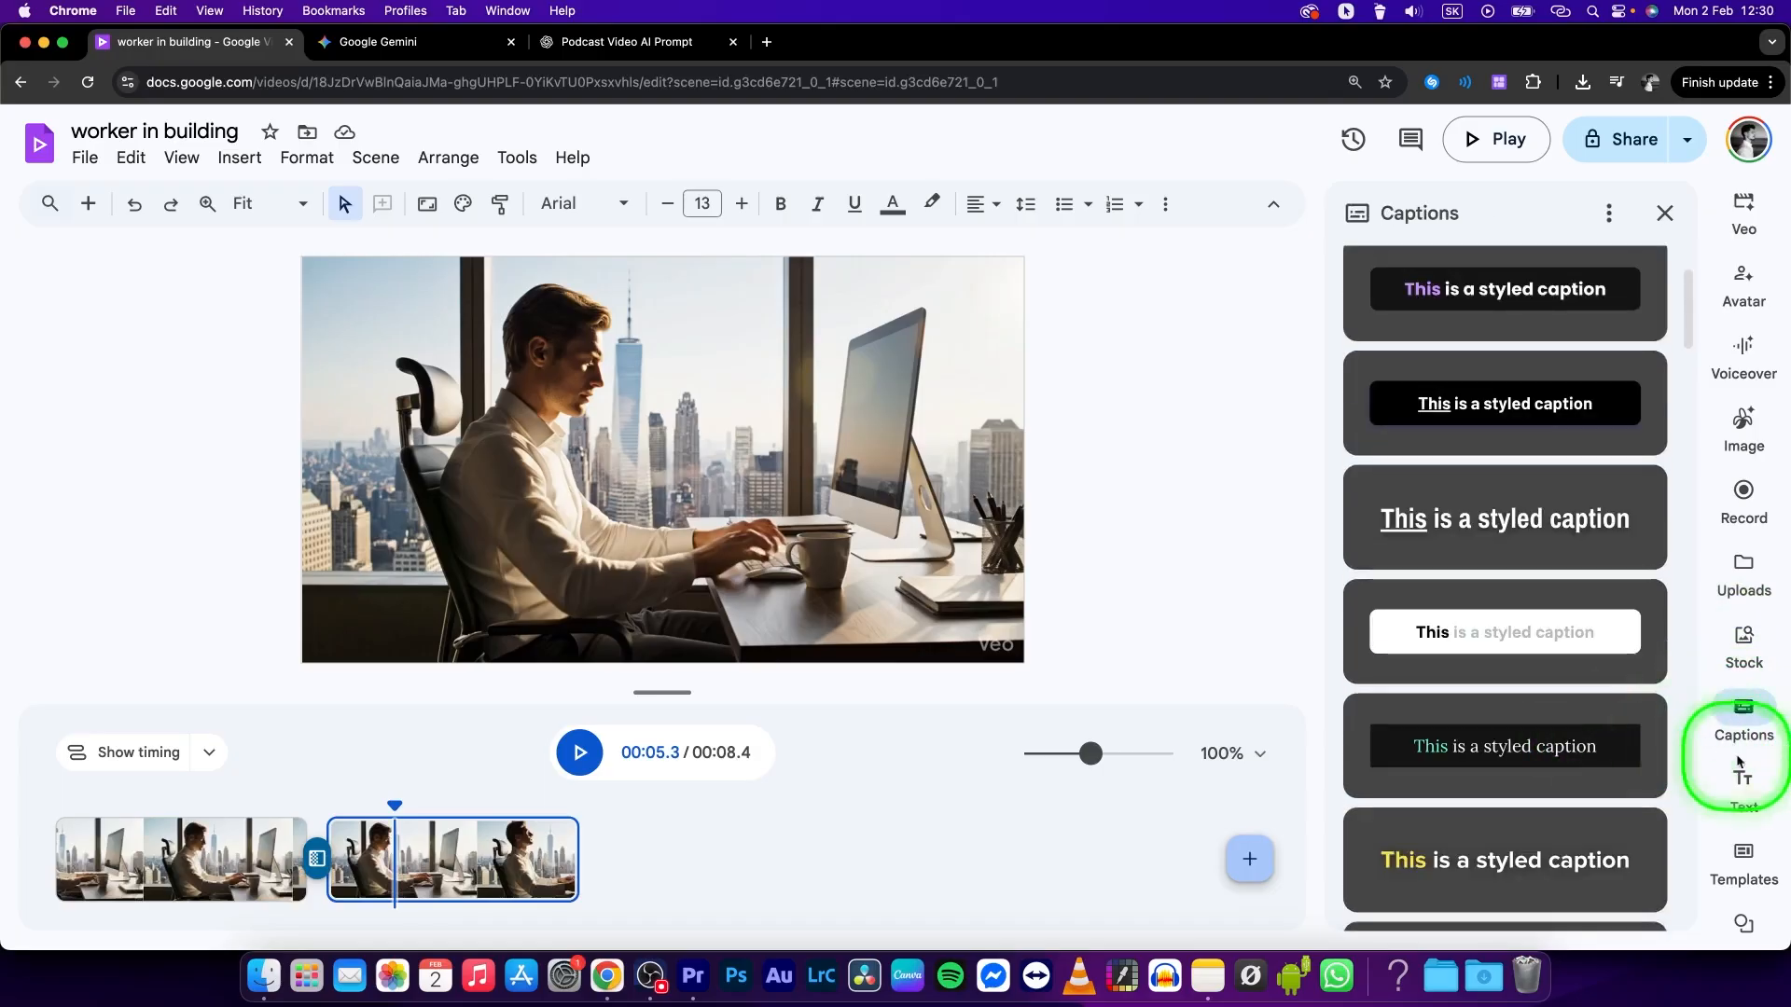
{"action": "left_click", "coordinate": [1750, 786]}
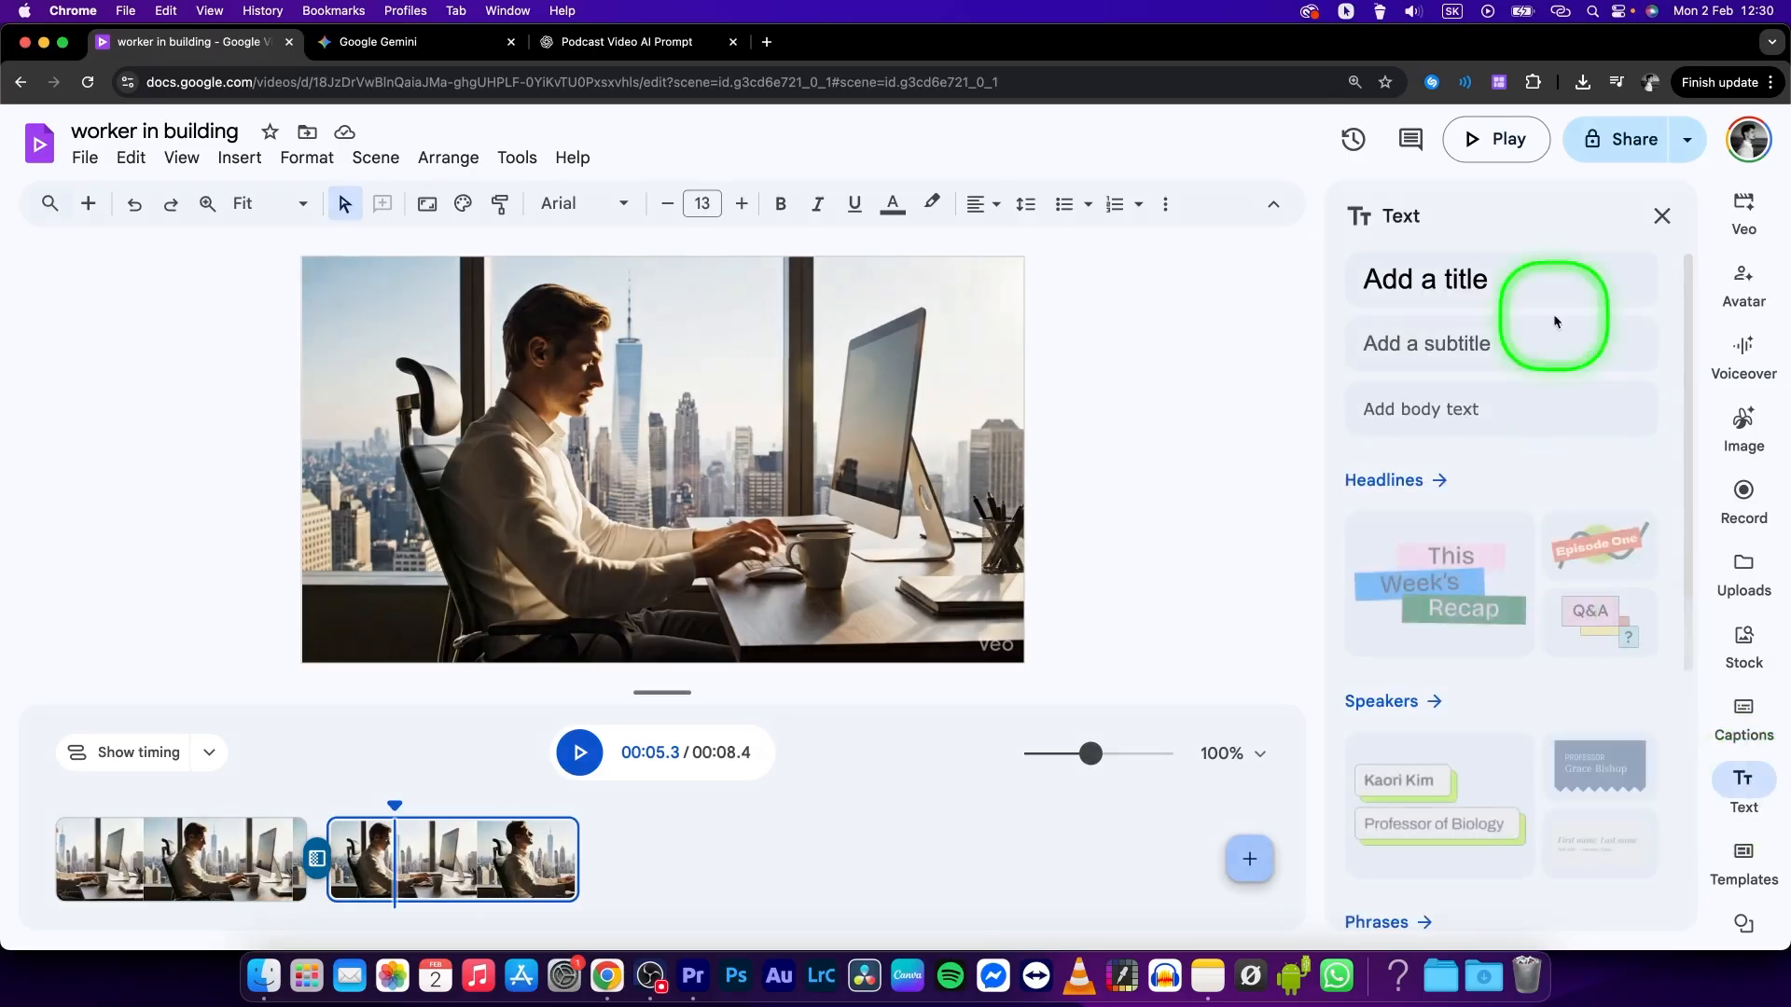
{"action": "scroll", "coordinate": [1511, 454], "scroll_direction": "down", "scroll_amount": 3}
{"action": "scroll", "coordinate": [1530, 466], "scroll_direction": "down", "scroll_amount": 4}
{"action": "scroll", "coordinate": [1567, 532], "scroll_direction": "up", "scroll_amount": 7}
Browse the video templates and the available shapes
{"action": "left_click", "coordinate": [1741, 851]}
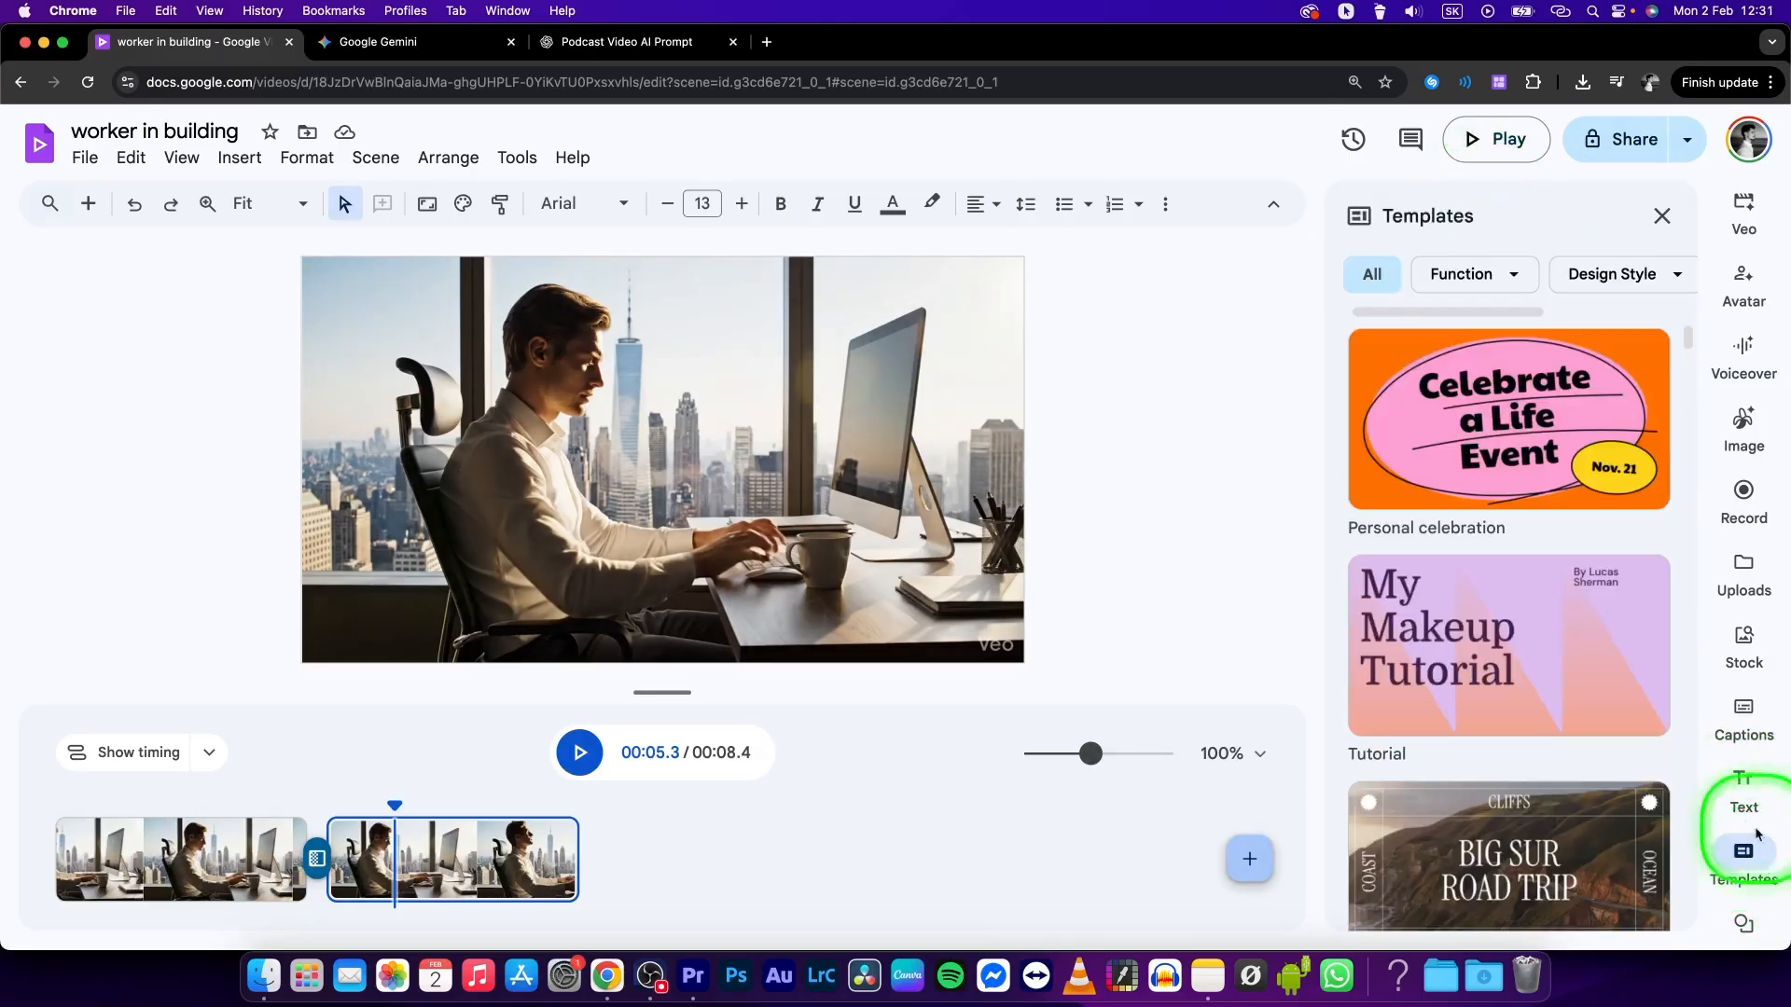
{"action": "left_click", "coordinate": [1739, 917]}
{"action": "scroll", "coordinate": [1492, 629], "scroll_direction": "down", "scroll_amount": 2}
{"action": "scroll", "coordinate": [1492, 523], "scroll_direction": "up", "scroll_amount": 2}
{"action": "left_click", "coordinate": [1659, 235]}
Set the second scene's clip volume to 75% and check the sound levels of all tracks
{"action": "left_click", "coordinate": [927, 446]}
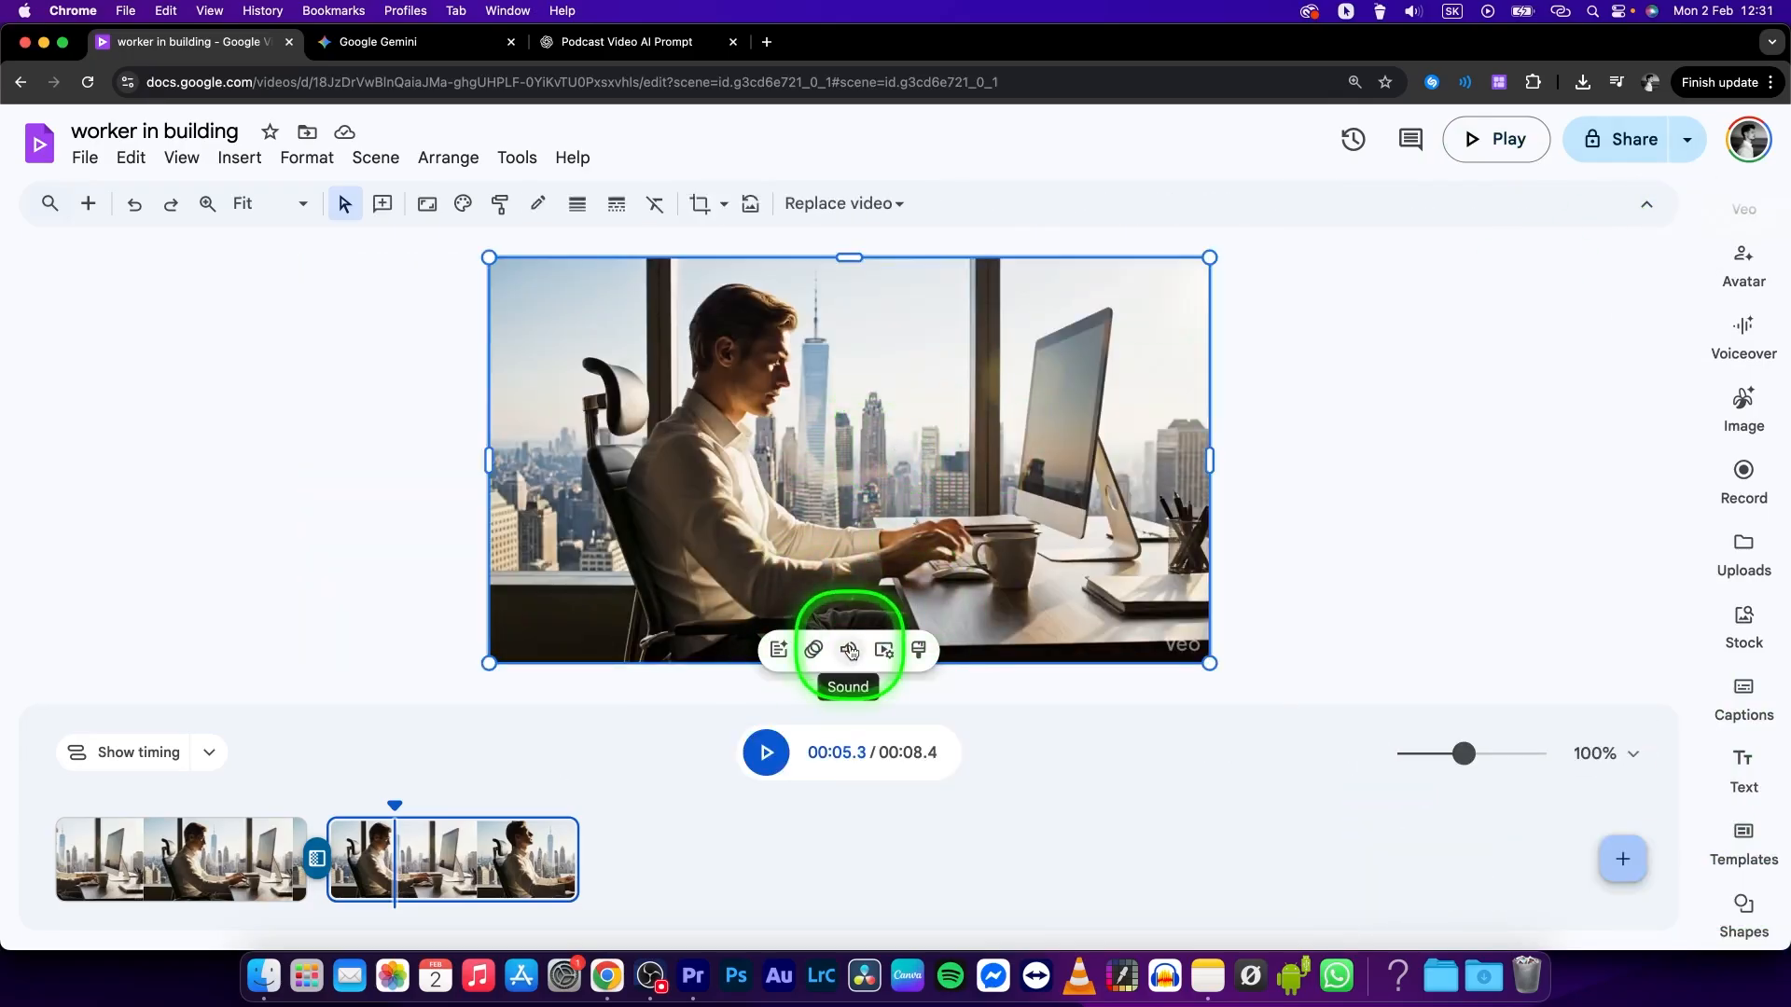
{"action": "left_click", "coordinate": [848, 650]}
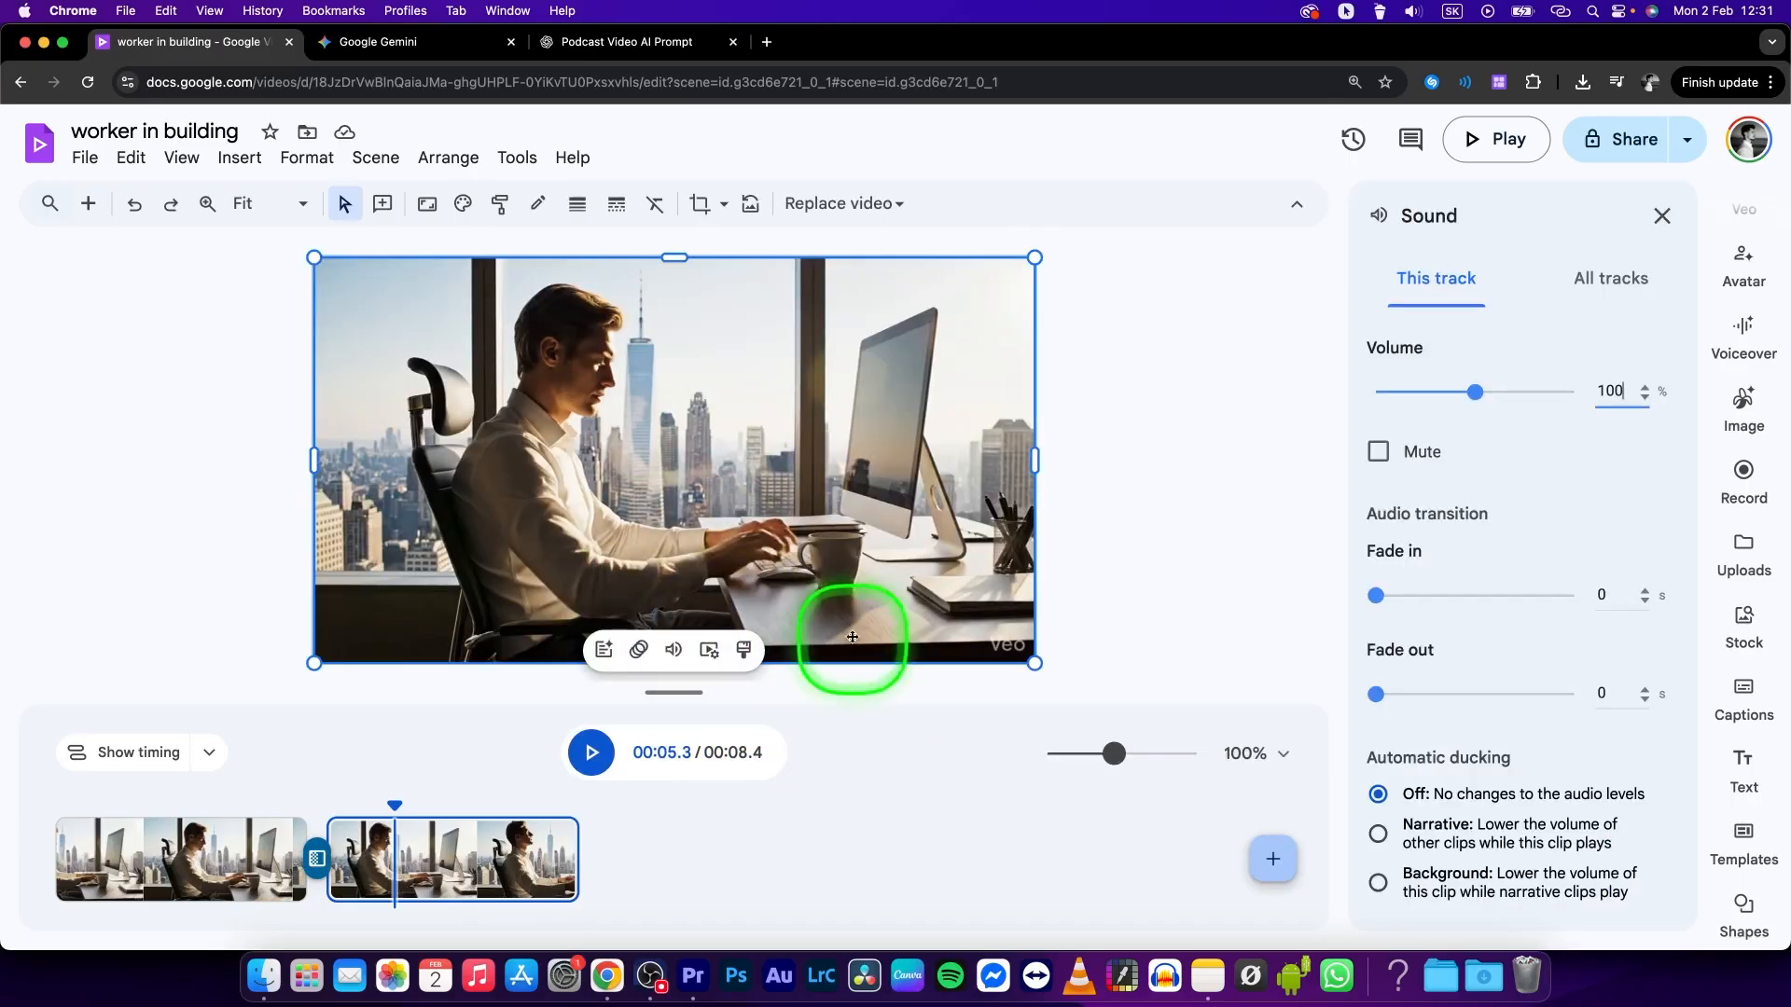
{"action": "mouse_move", "coordinate": [1476, 393]}
{"action": "left_mouse_down"}
{"action": "mouse_move", "coordinate": [1435, 392]}
{"action": "mouse_move", "coordinate": [1451, 392]}
{"action": "left_mouse_up"}
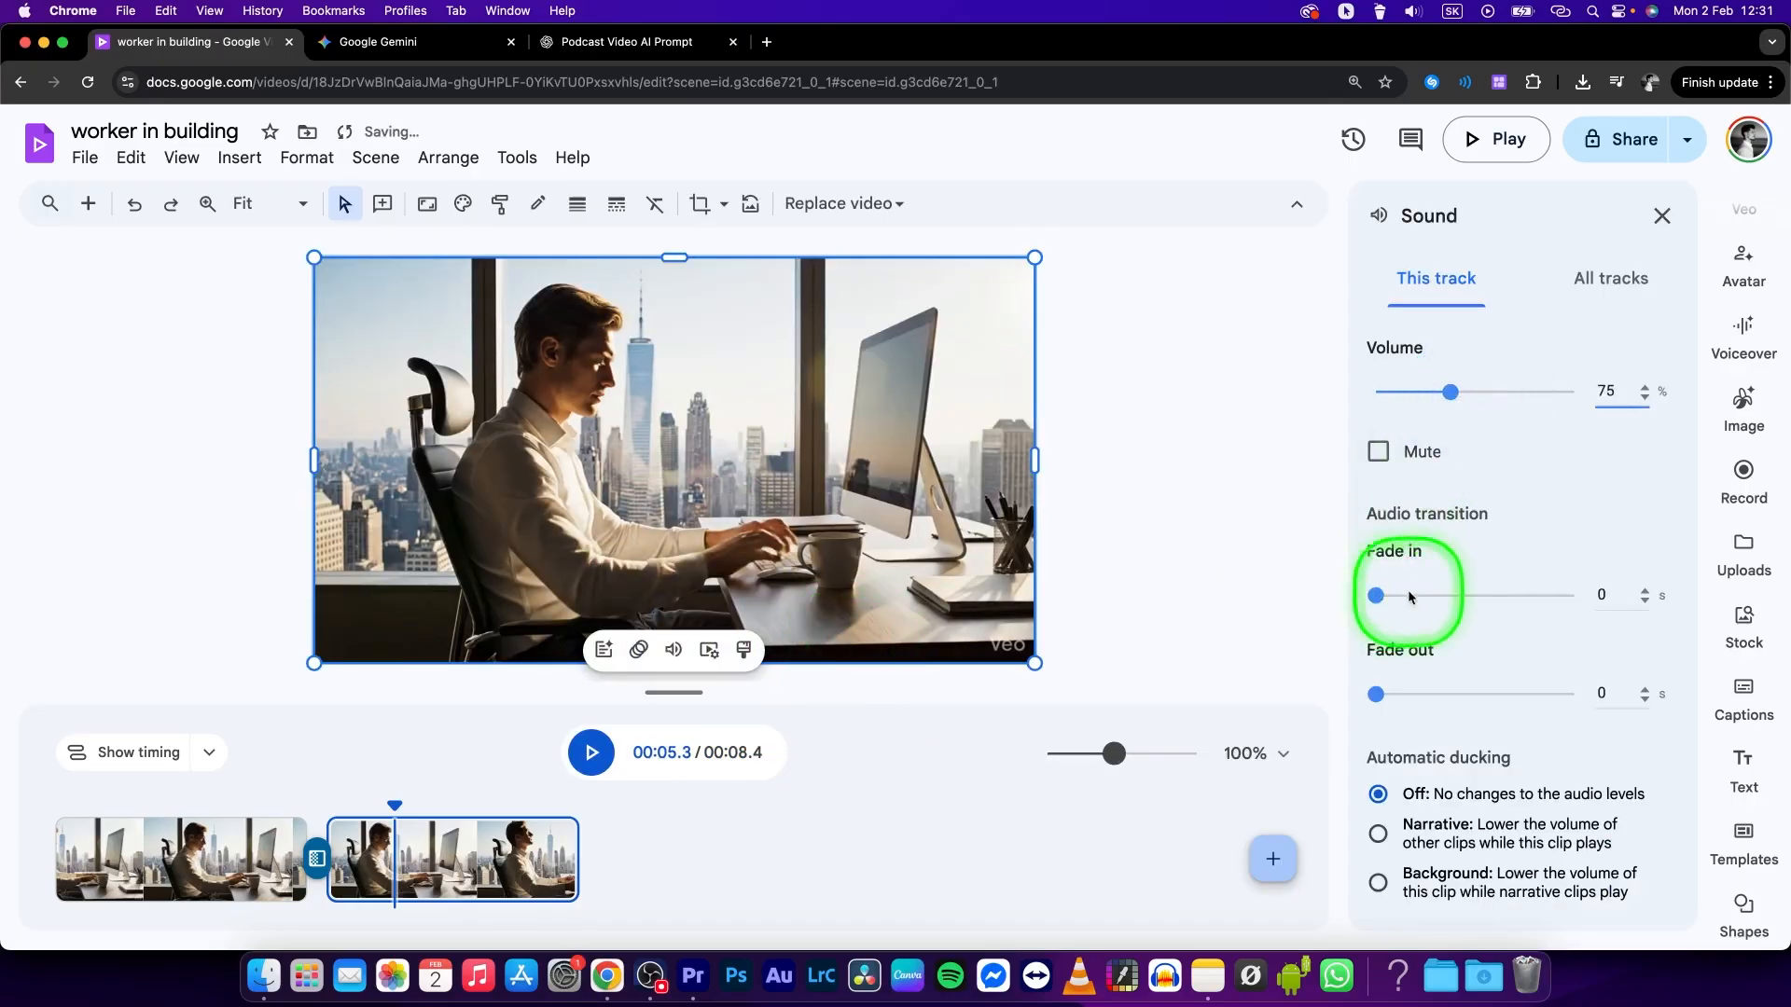
{"action": "left_click", "coordinate": [1611, 278]}
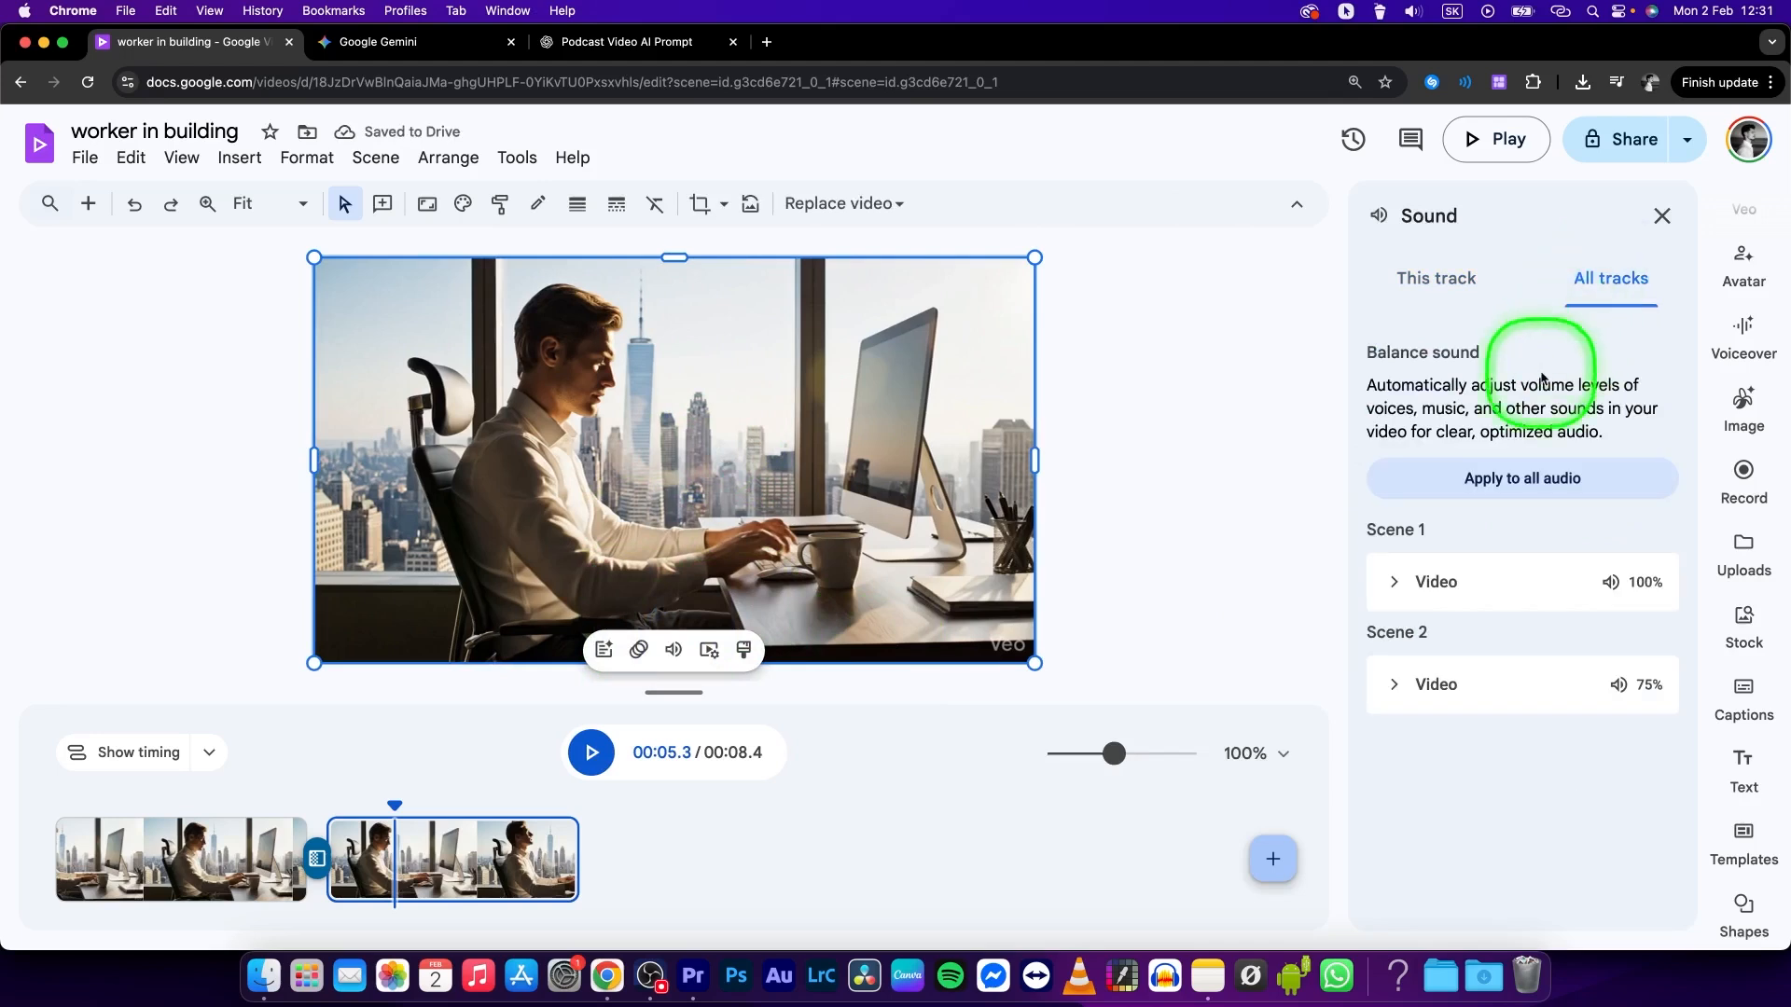
{"action": "left_click", "coordinate": [1662, 216]}
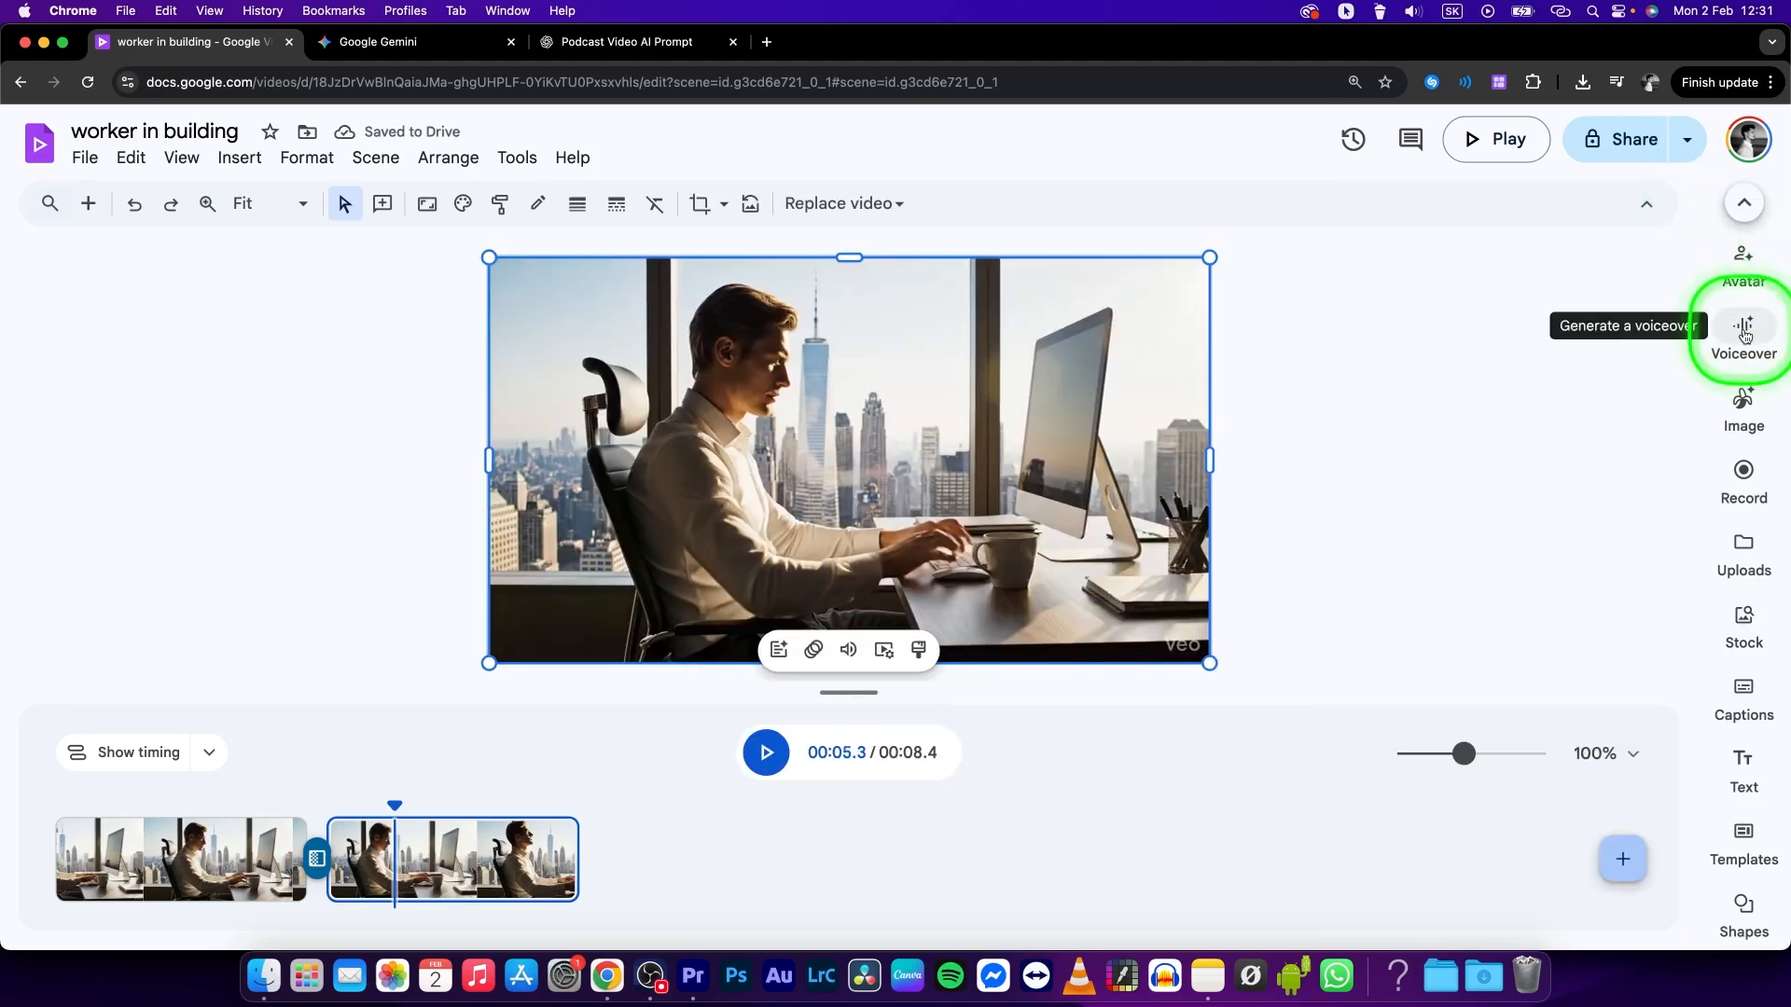
Add the stock music track "CONFIDENCE OF SUCCESS Loop" beneath the scenes, aligned with the start of the video
{"action": "left_click", "coordinate": [1743, 623]}
{"action": "scroll", "coordinate": [1415, 495], "scroll_direction": "up", "scroll_amount": 8}
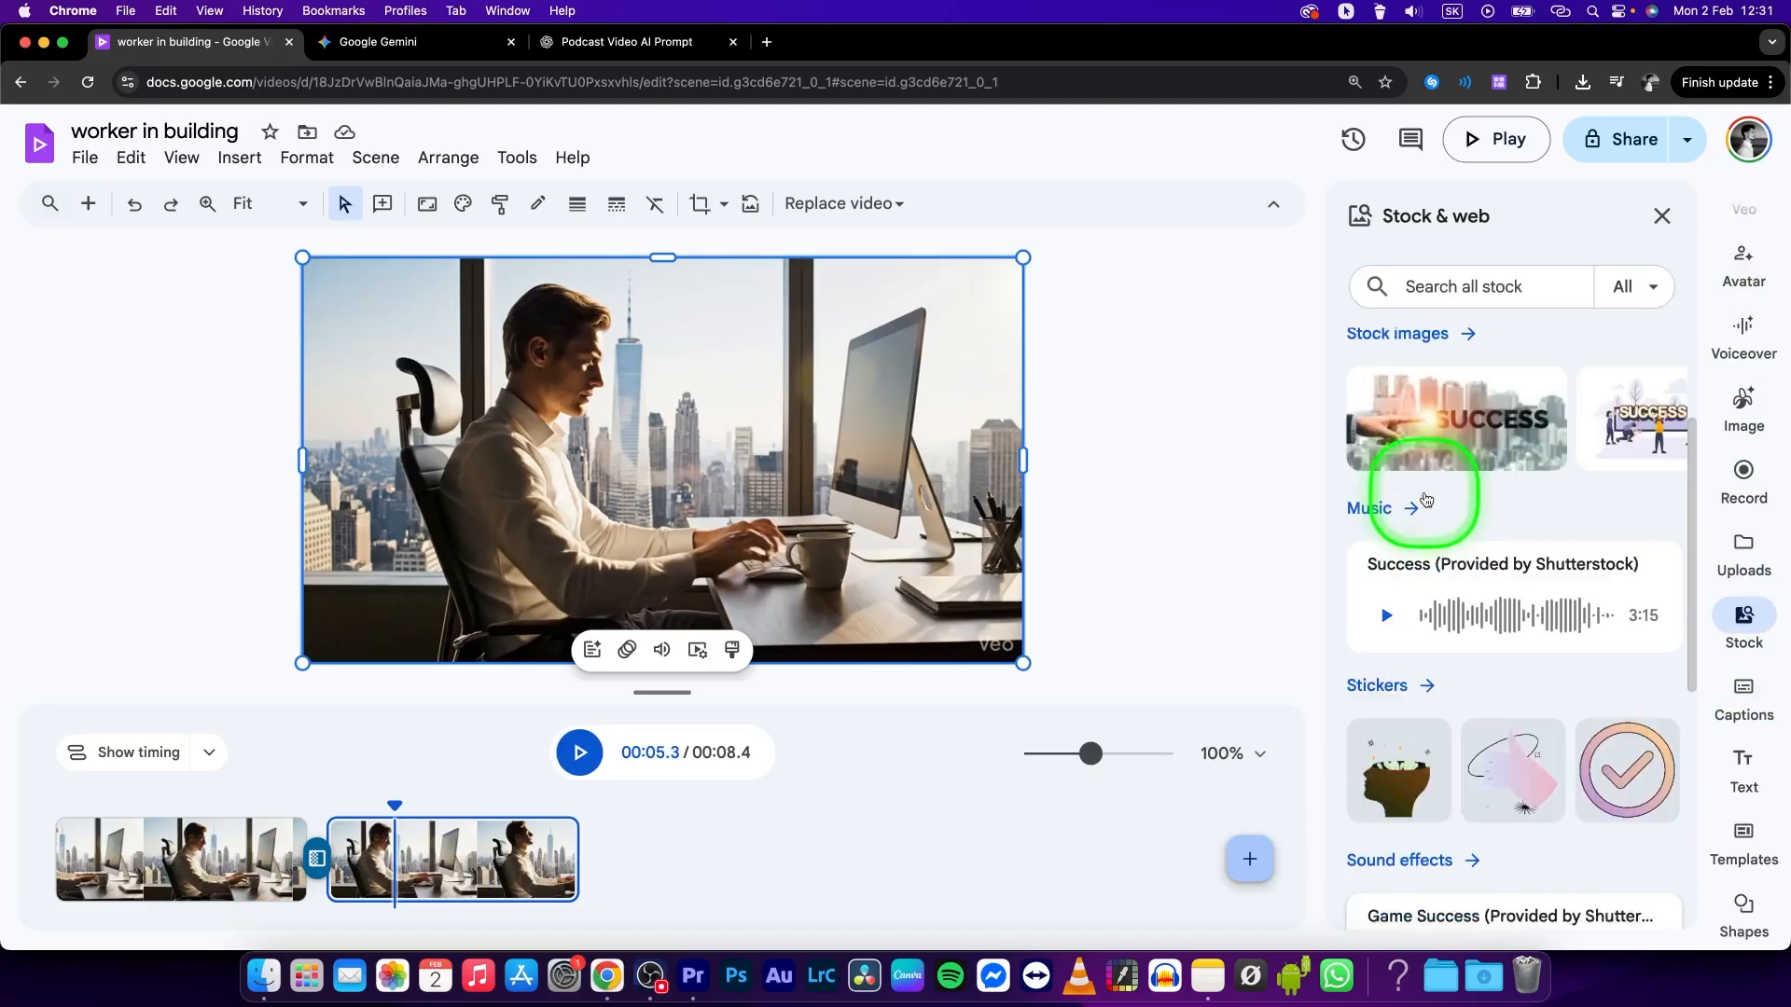
{"action": "left_click", "coordinate": [1396, 691]}
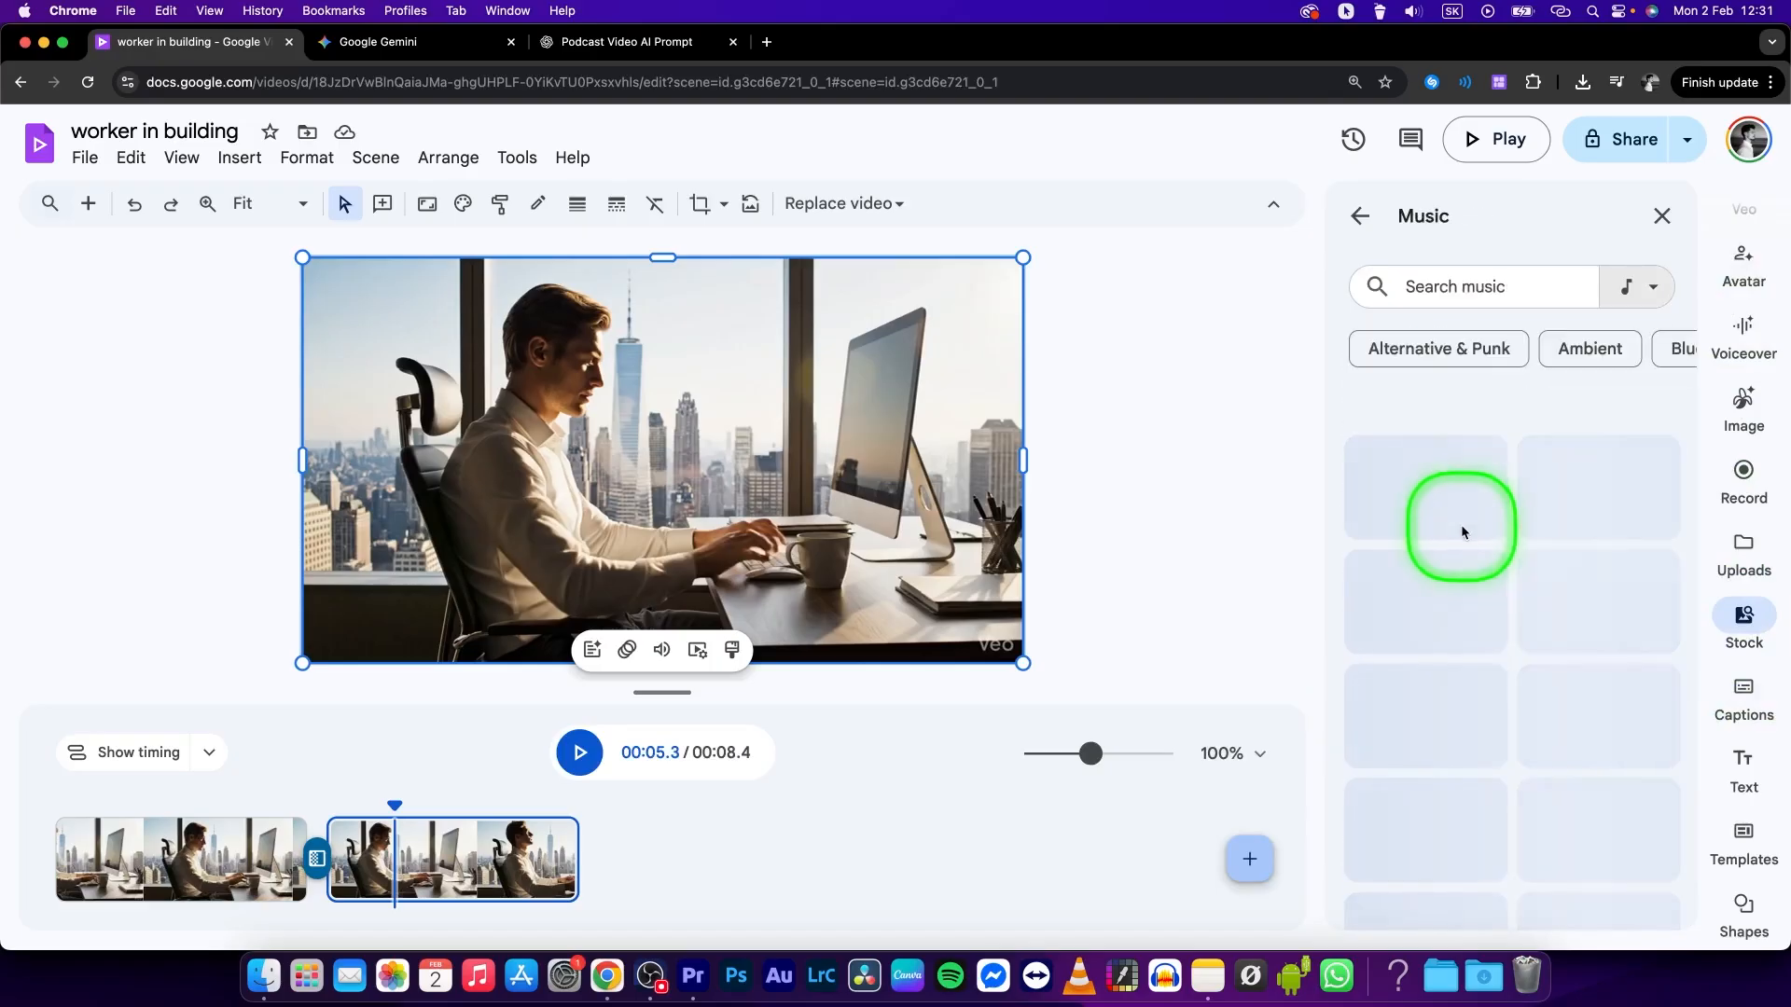
{"action": "scroll", "coordinate": [1479, 527], "scroll_direction": "down", "scroll_amount": 2}
{"action": "left_click_drag", "start_coordinate": [1464, 520], "coordinate": [243, 895]}
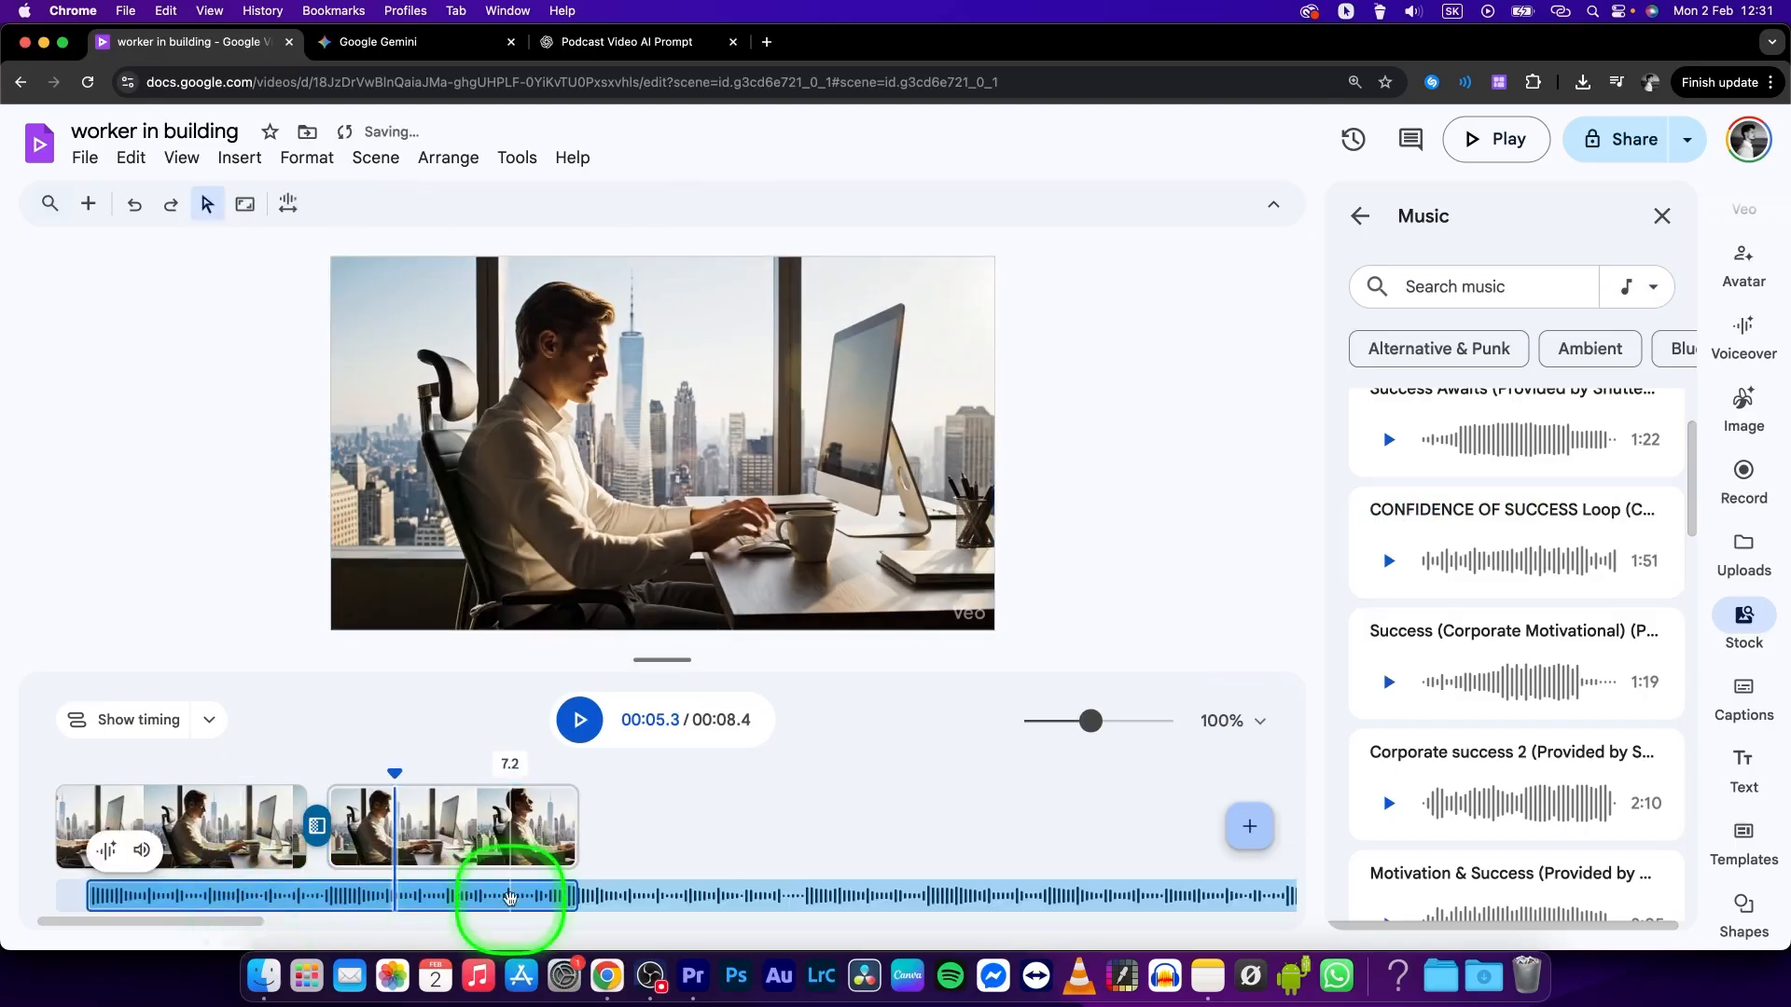
{"action": "left_click_drag", "start_coordinate": [623, 896], "coordinate": [546, 887]}
Play back part of the video to hear it with the background music
{"action": "left_click", "coordinate": [261, 773]}
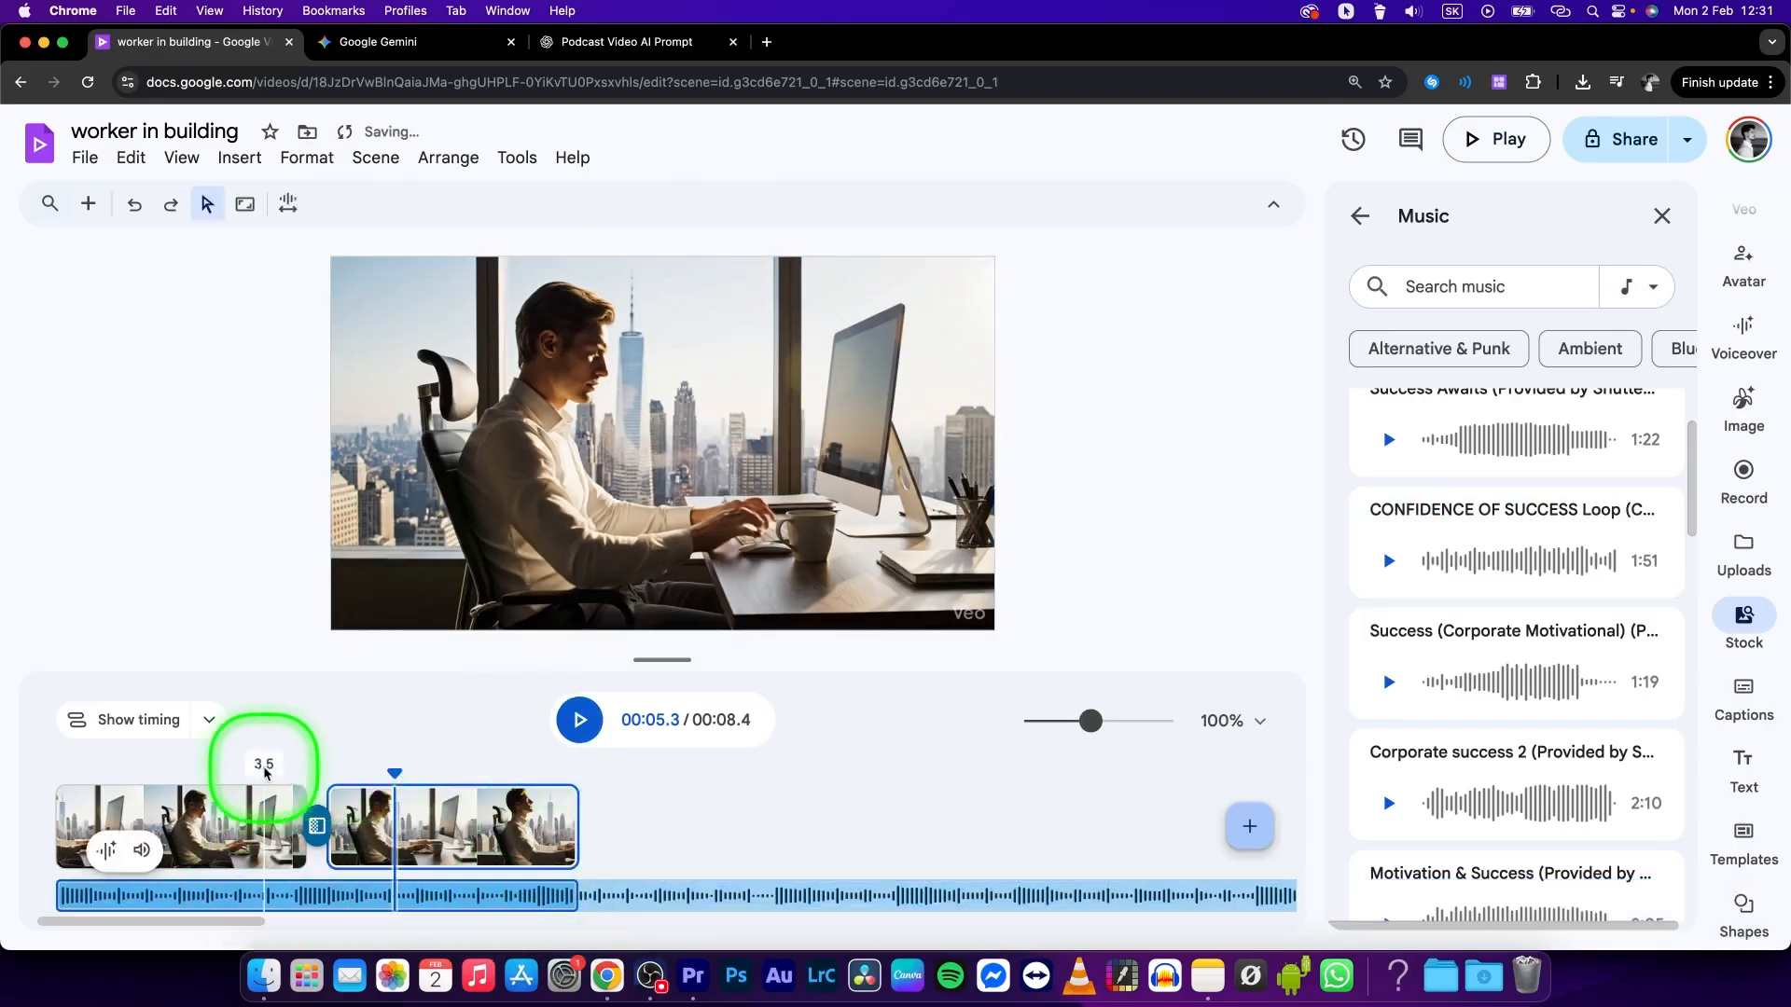
{"action": "left_click", "coordinate": [579, 719]}
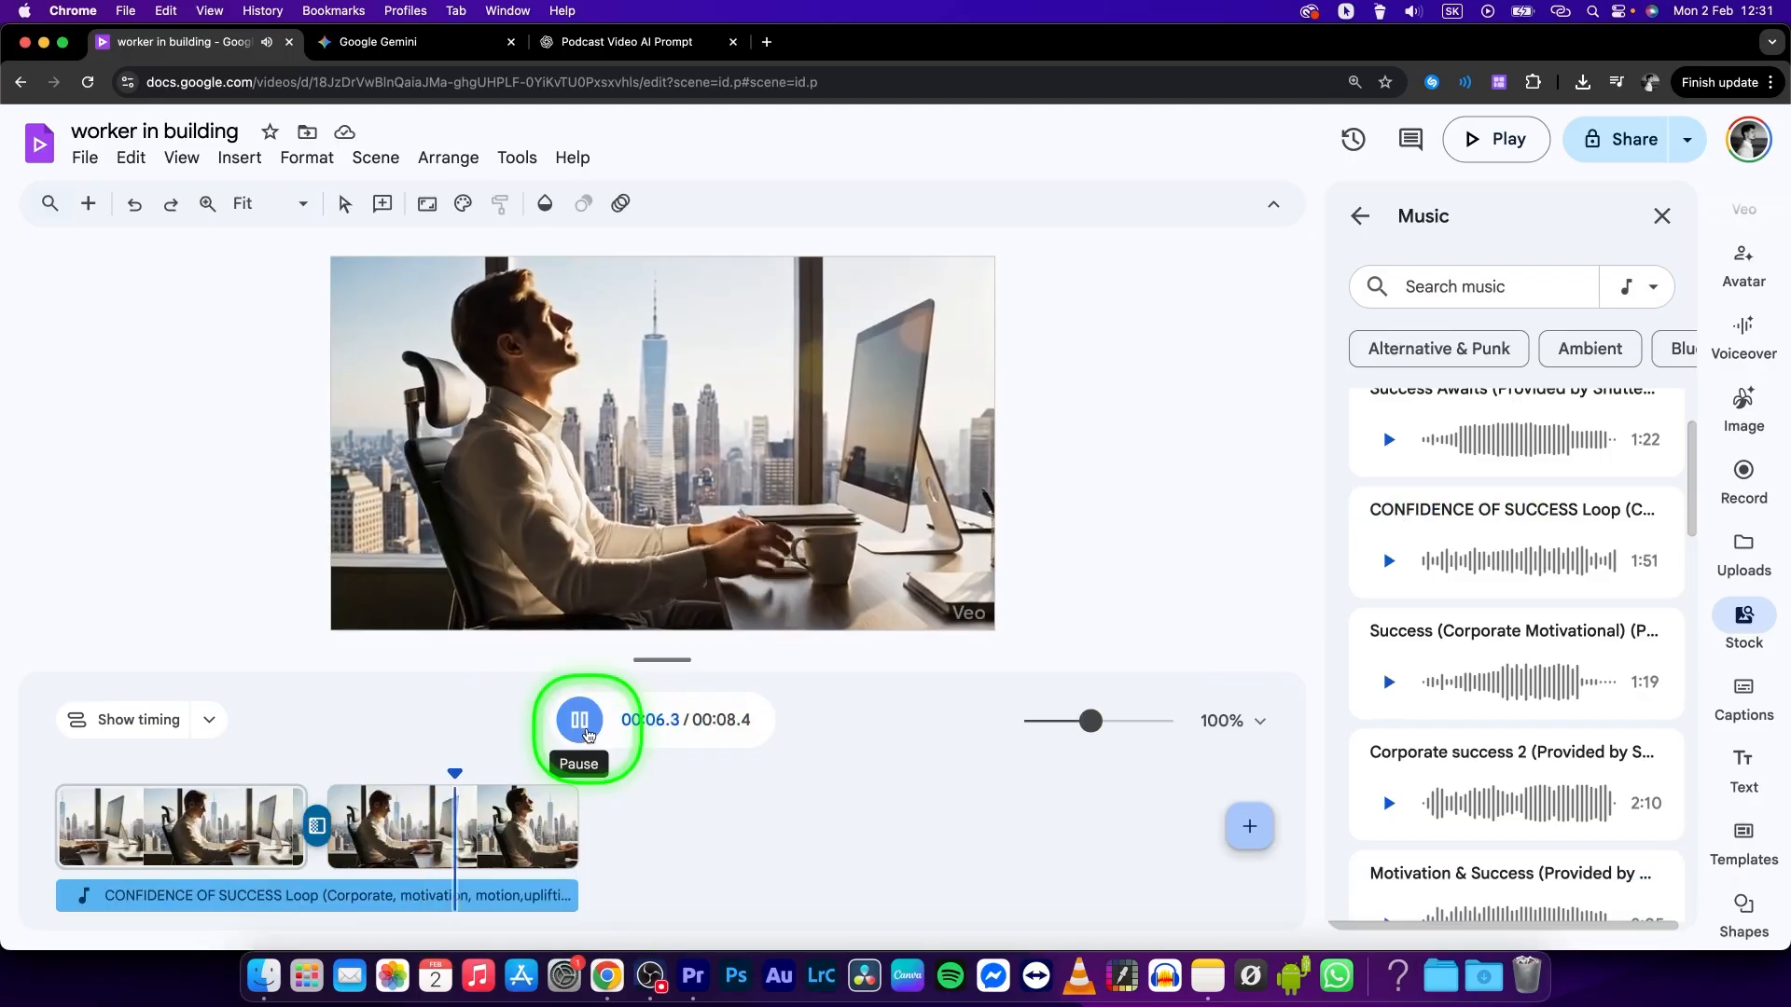
{"action": "left_click", "coordinate": [963, 746]}
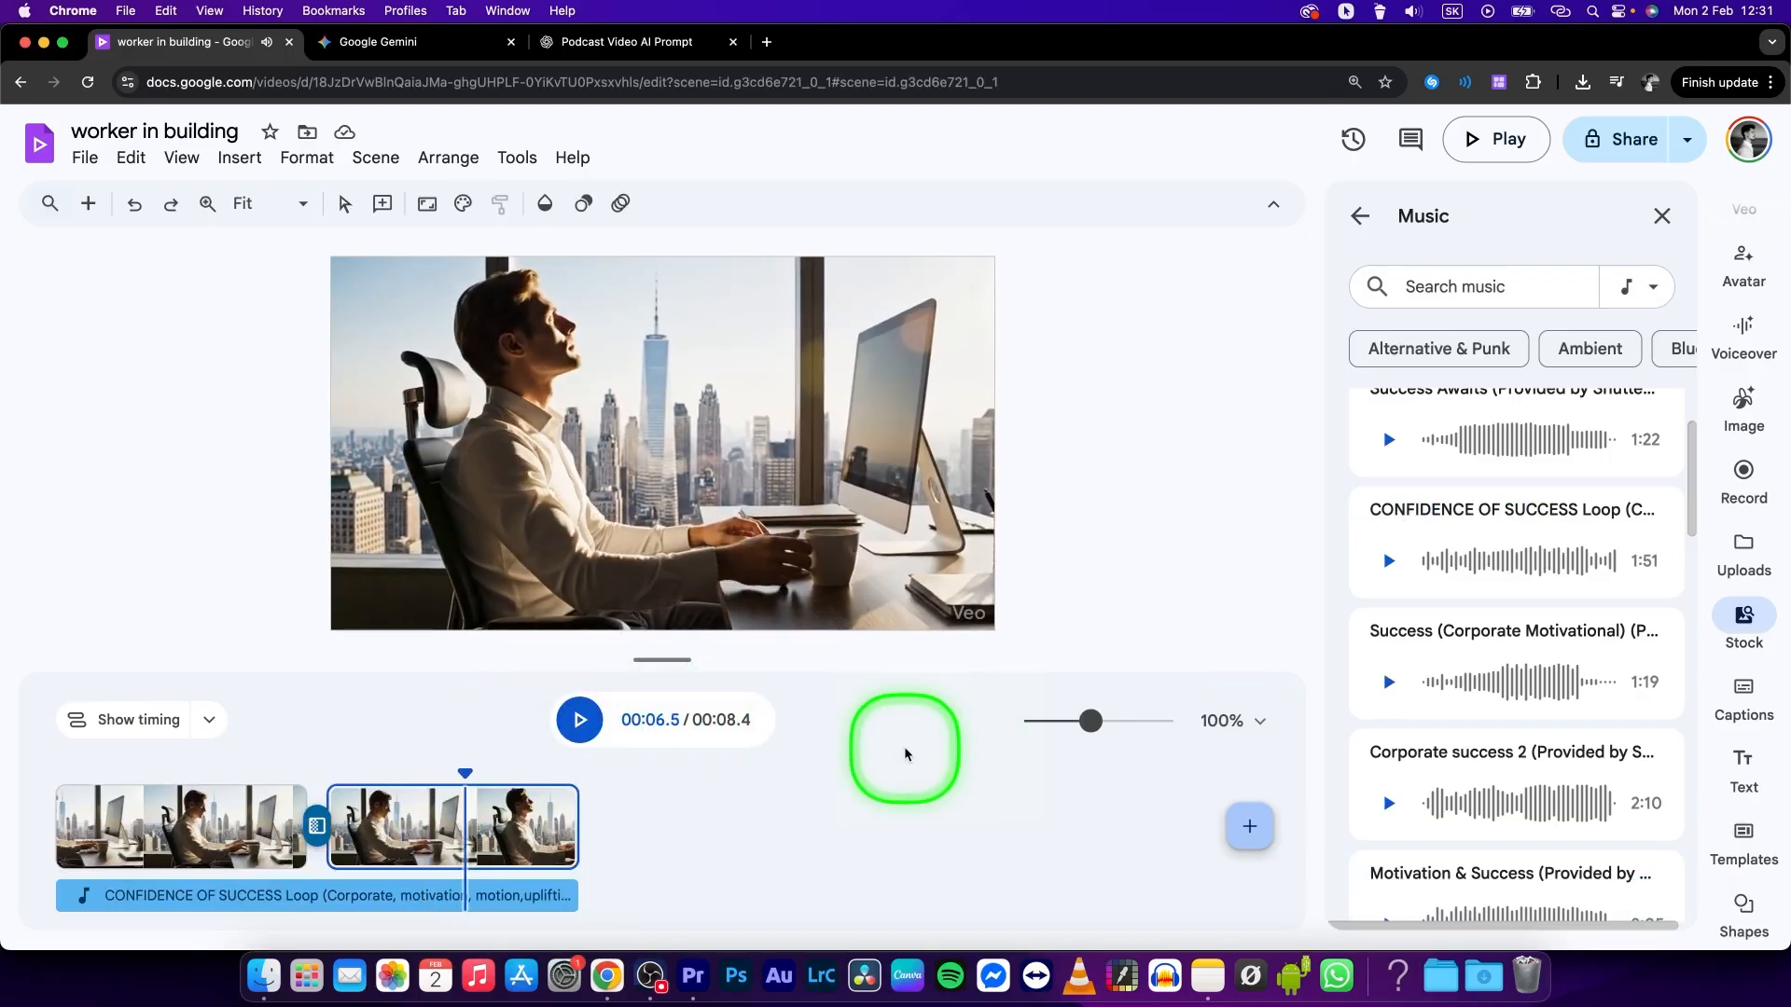
Open the options for sharing and downloading the video
{"action": "left_click", "coordinate": [1683, 141]}
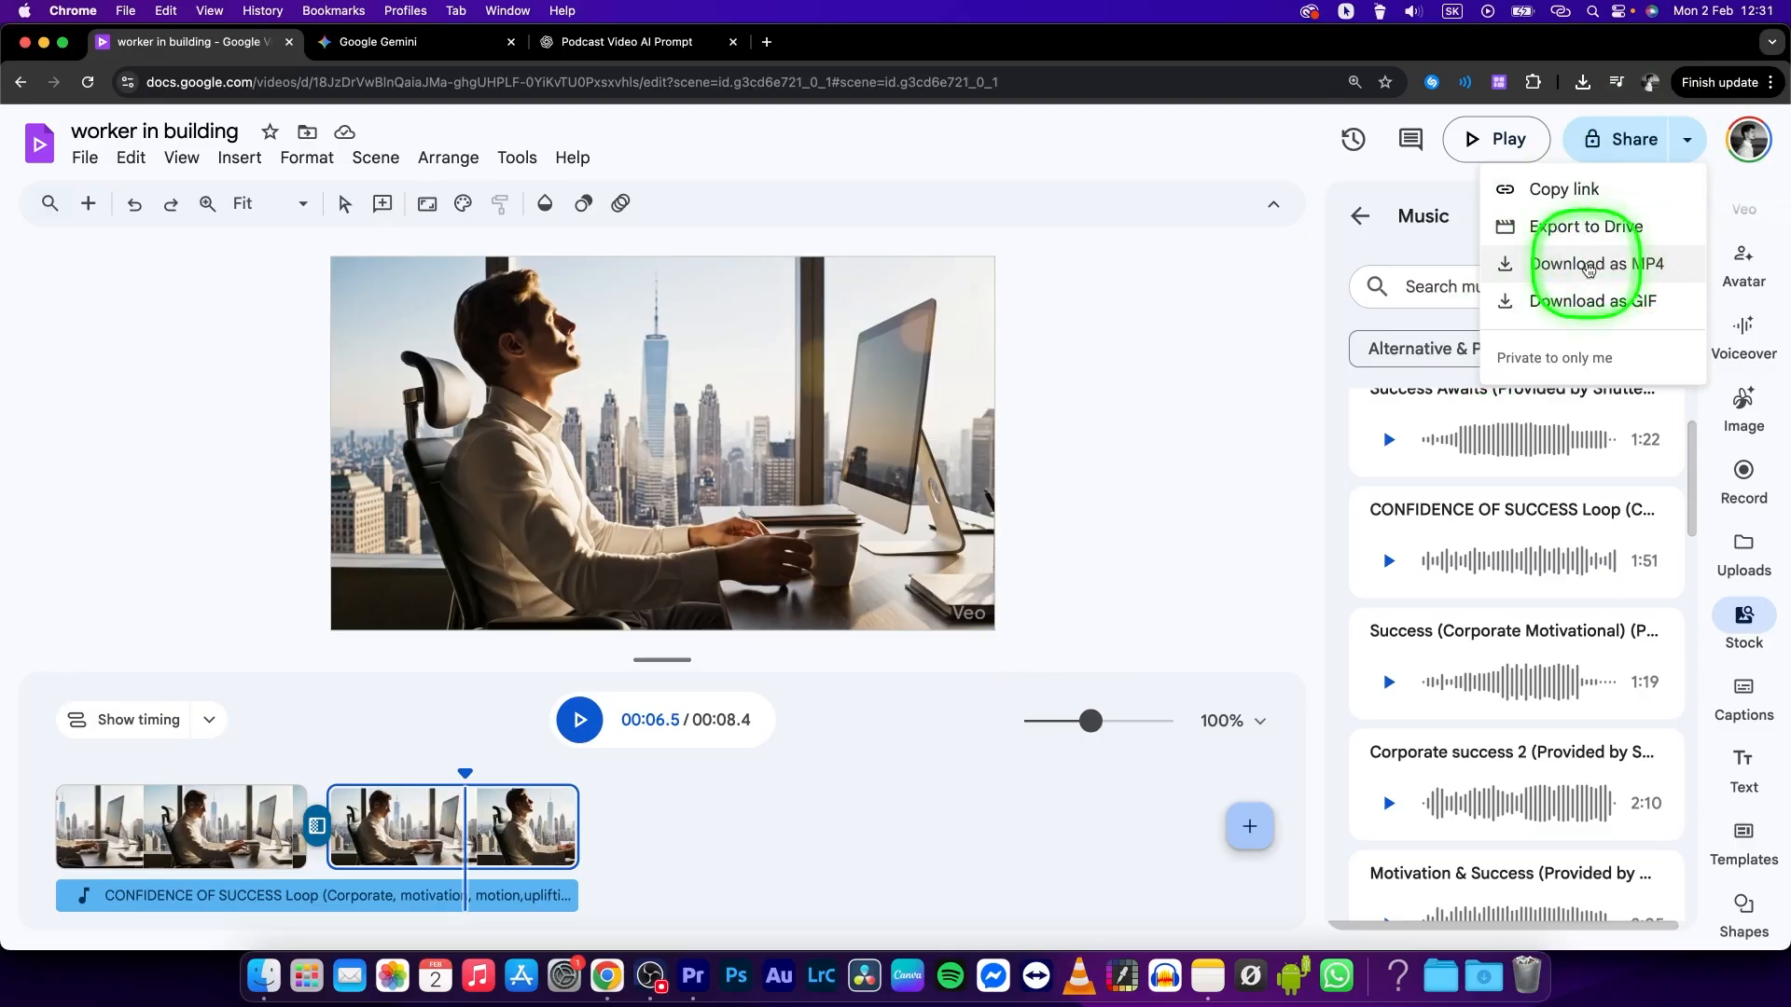